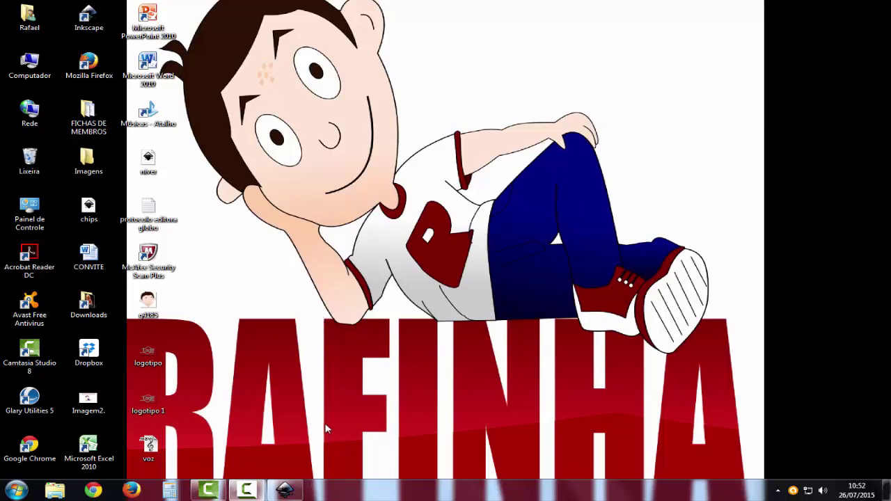
Bring the Inkscape window with the blank 'Novo documento 1' to the front.
left_click(289, 494)
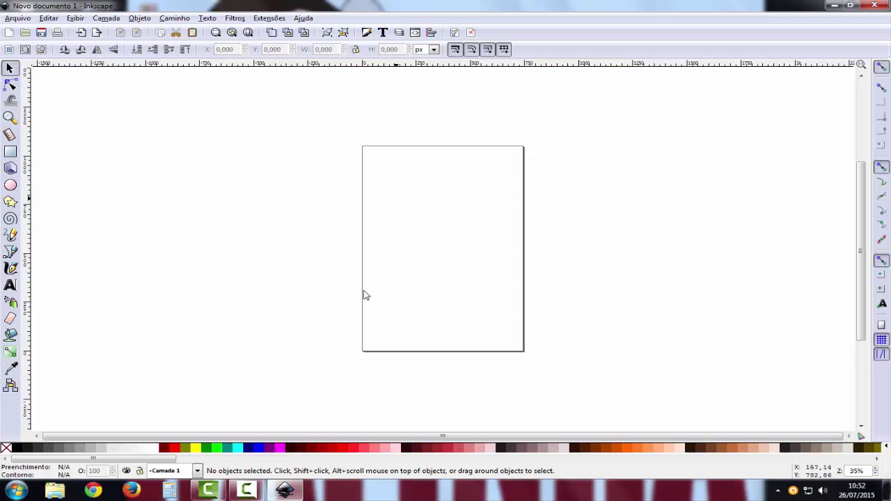
Import the foto0272 sketch photo from the Dropbox folder.
left_click(19, 18)
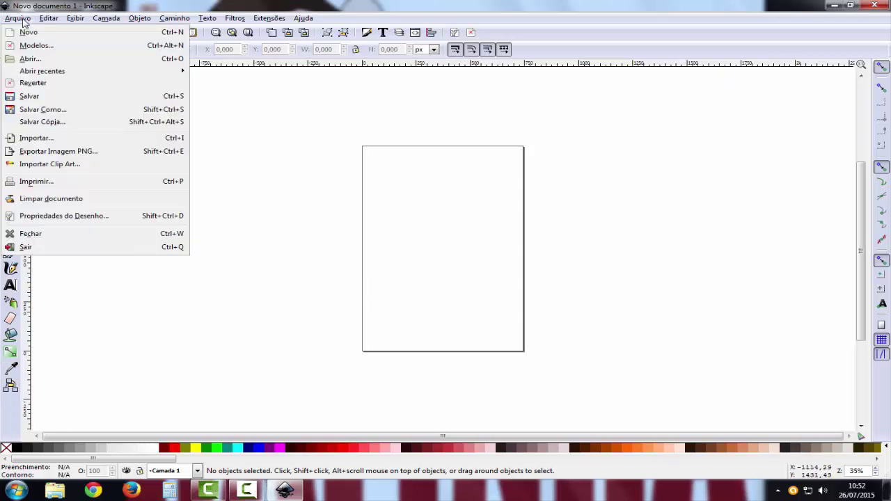
left_click(63, 139)
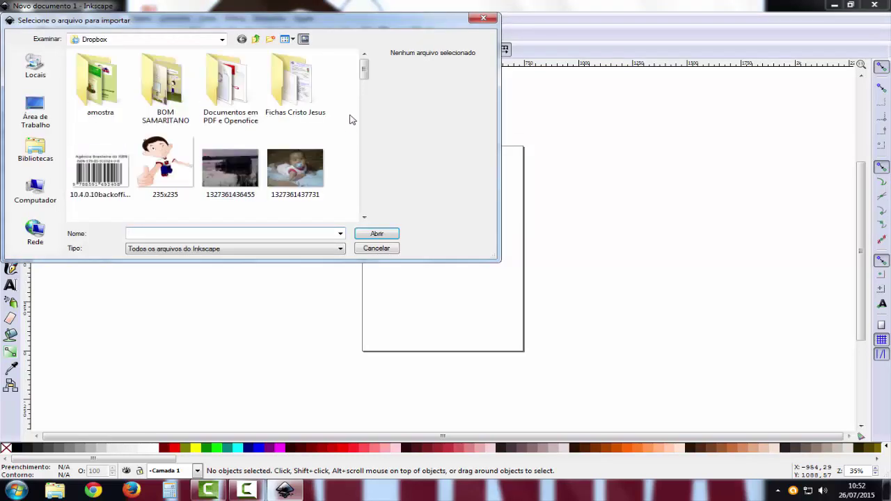
left_click(364, 218)
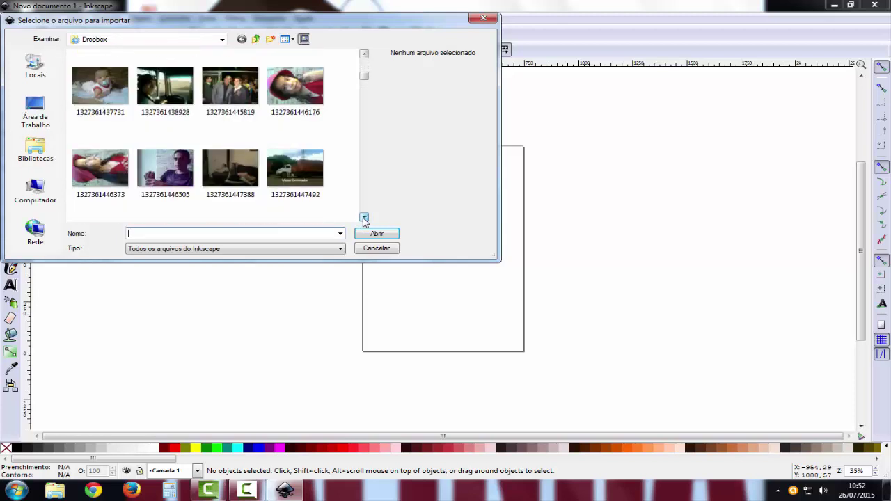
left_click_drag(363, 218, 364, 220)
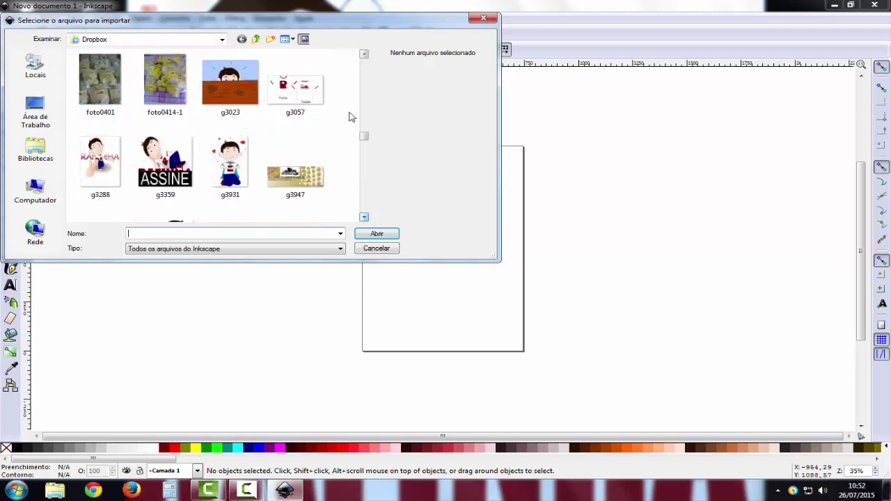
left_click(364, 54)
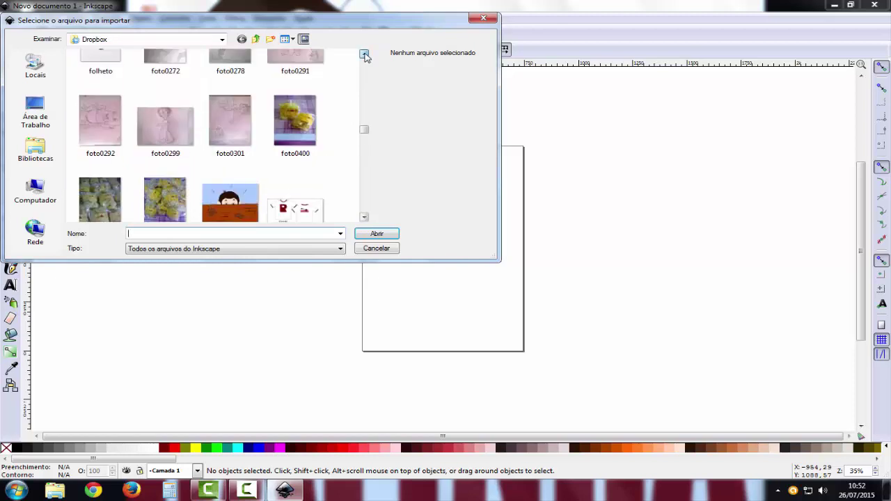
left_click(364, 55)
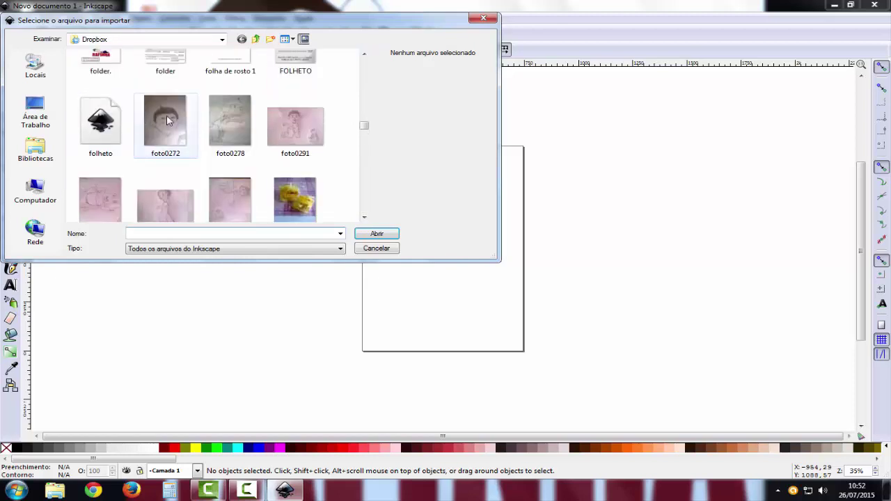
left_click(171, 123)
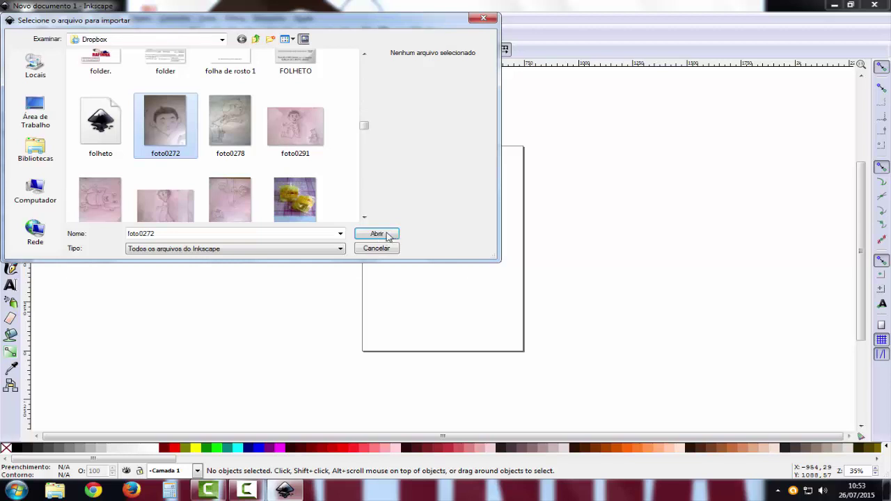
left_click(387, 237)
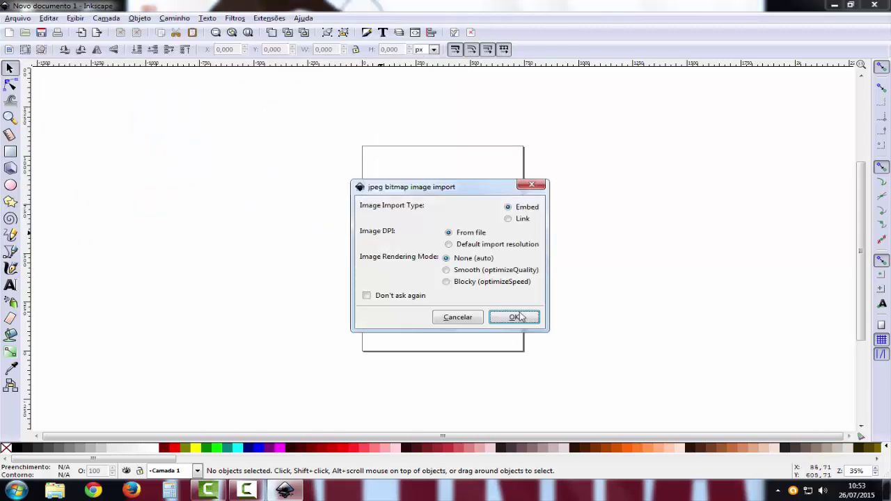
Embed the photo and stretch it to about 589 × 626 px on the page.
left_click(519, 316)
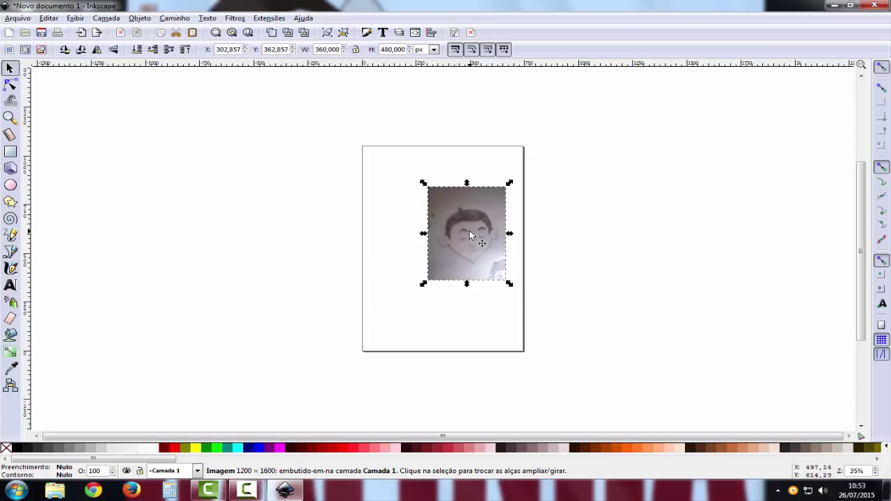
left_click_drag(423, 234, 380, 236)
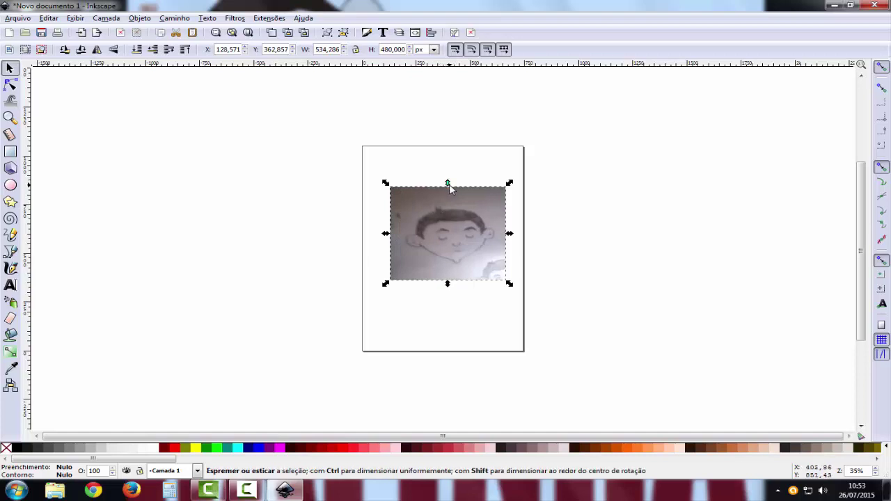
left_click_drag(448, 182, 449, 161)
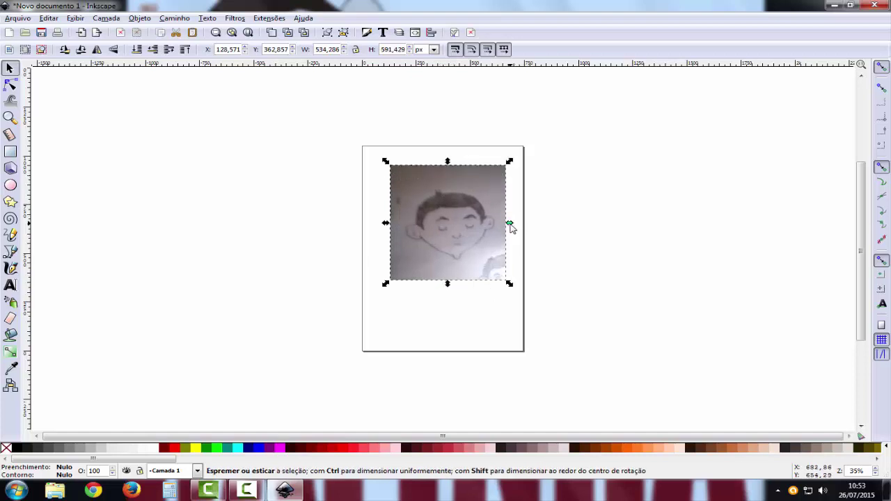
left_click_drag(510, 233, 526, 228)
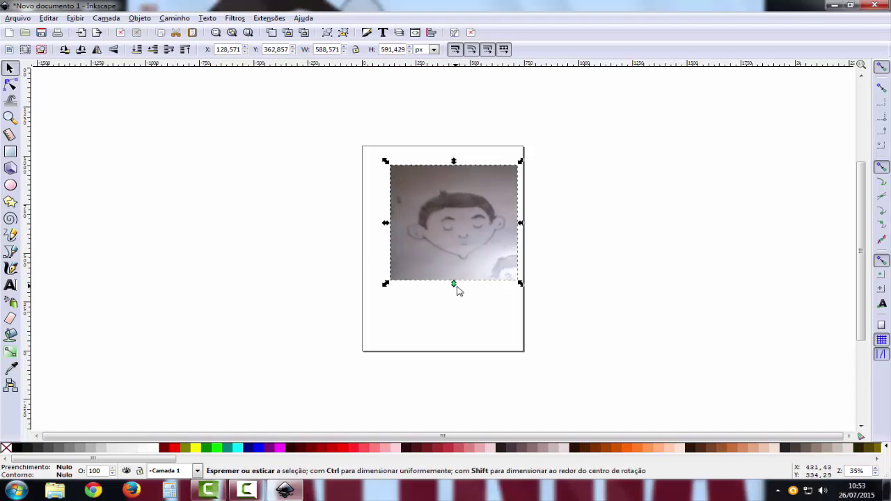
left_click_drag(454, 285, 457, 298)
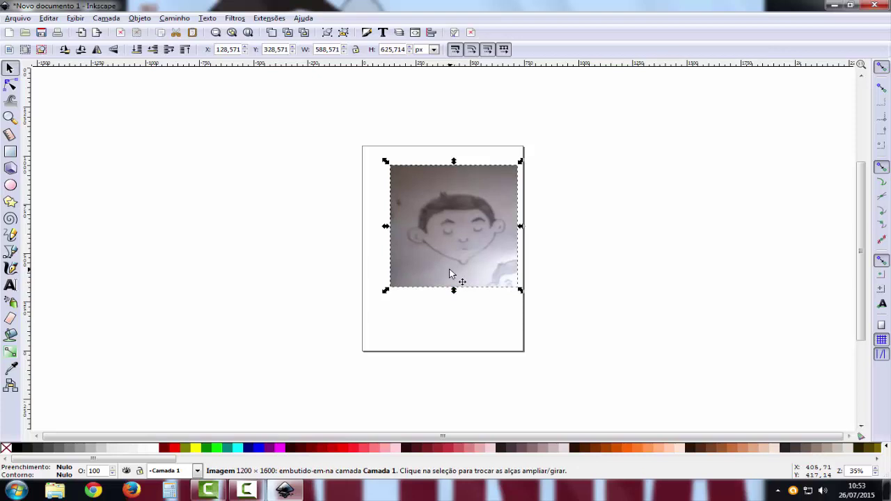
Move the sketch photo to X 119,480, Y 229,576.
scroll(471, 235, "up", 2)
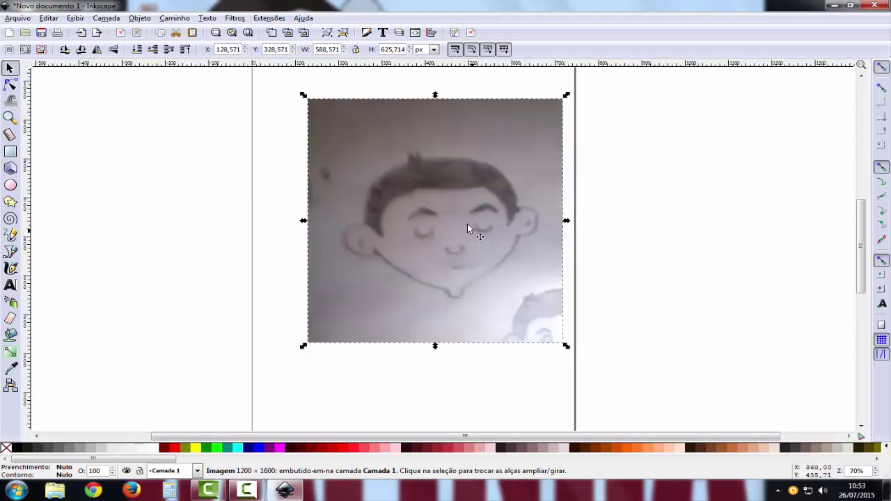
scroll(454, 199, "up", 1)
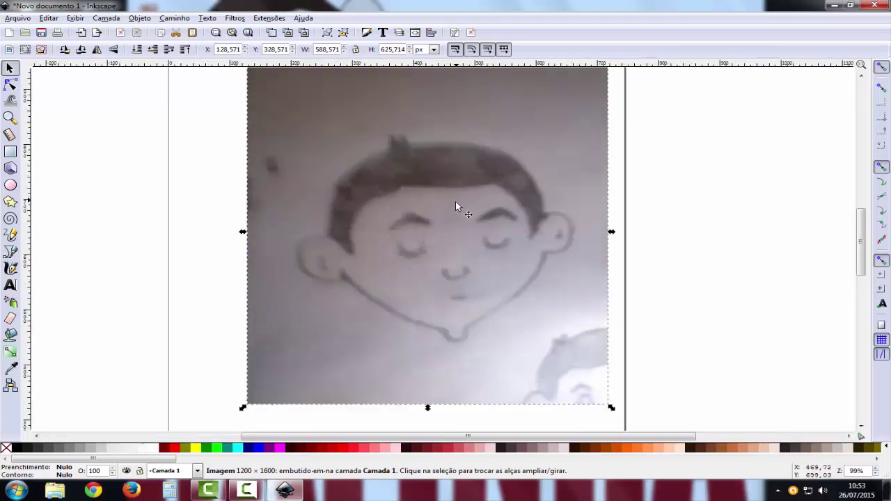
left_click_drag(449, 261, 450, 258)
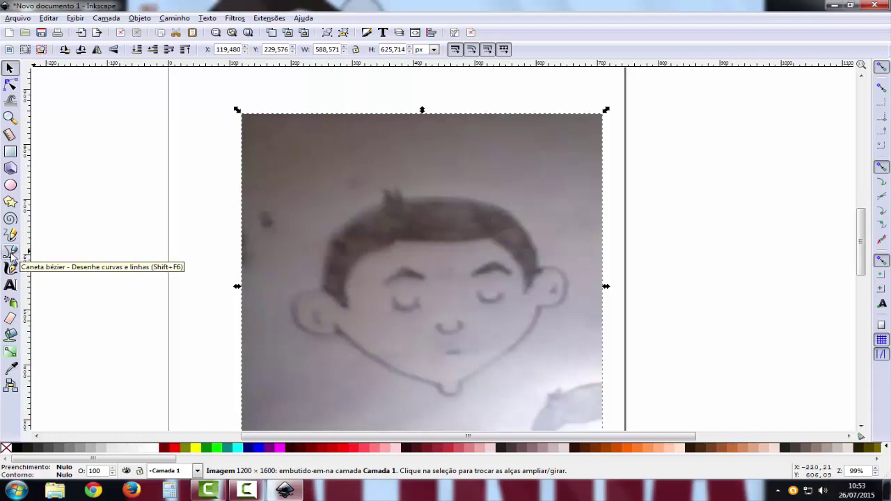
Draw a trial Bezier line across the hair, then undo it.
left_click(11, 254)
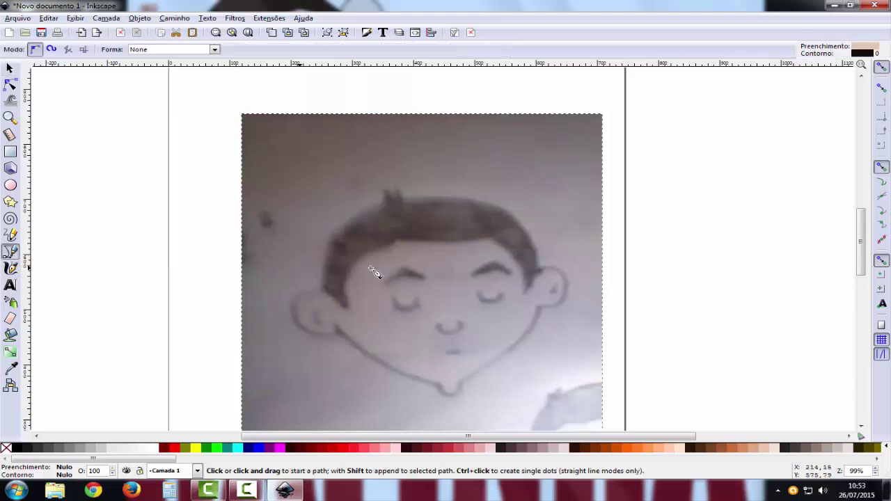
left_click(541, 271)
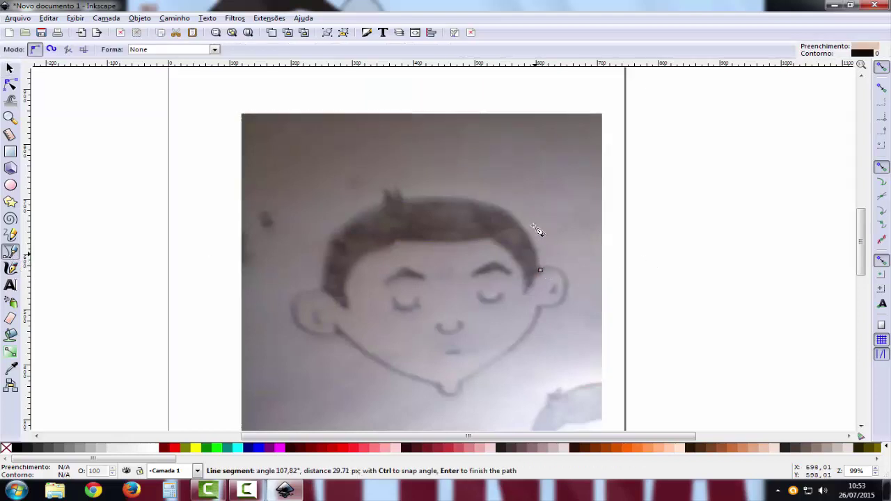
double_click(399, 201)
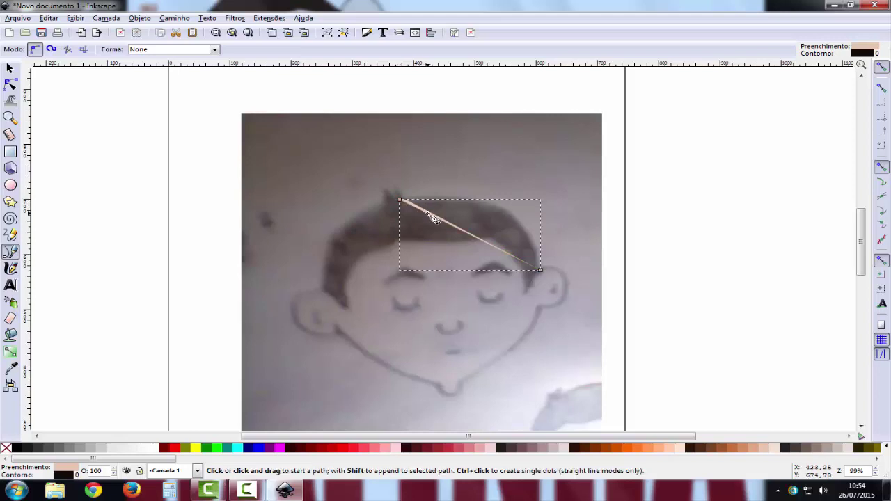
right_click(427, 214)
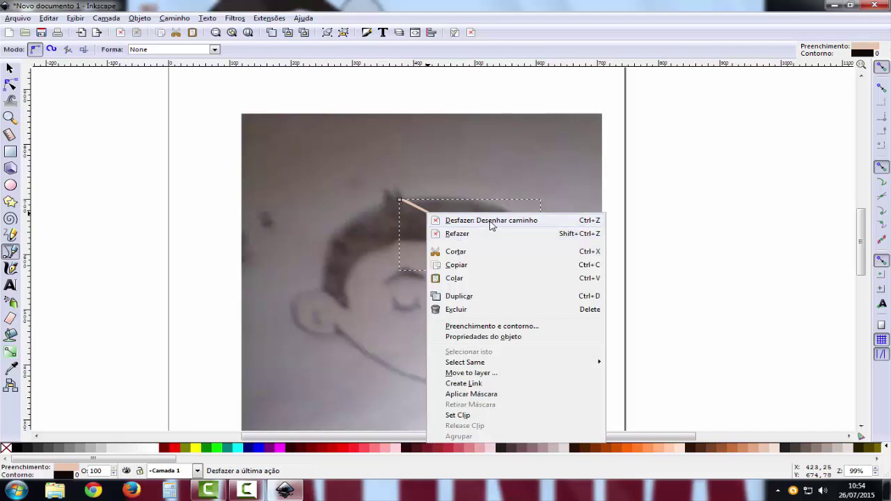
left_click(491, 220)
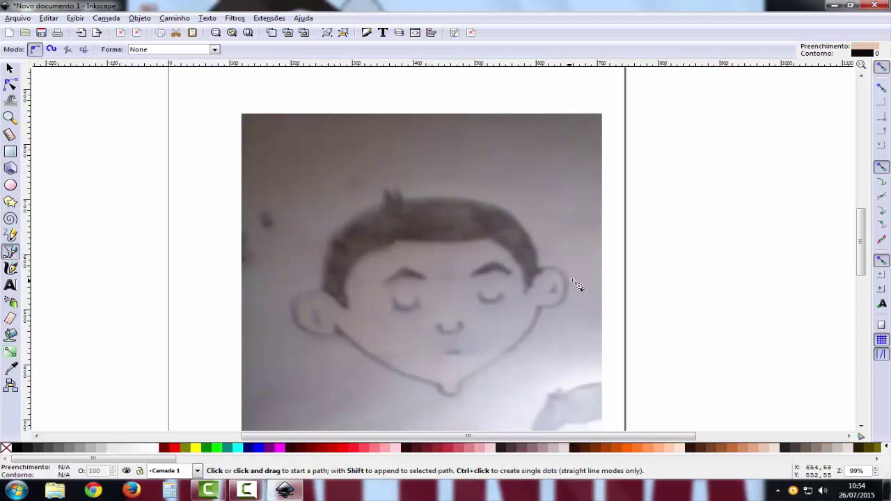
Trace a closed straight-edged hair outline and set its fill to none.
left_click(540, 268)
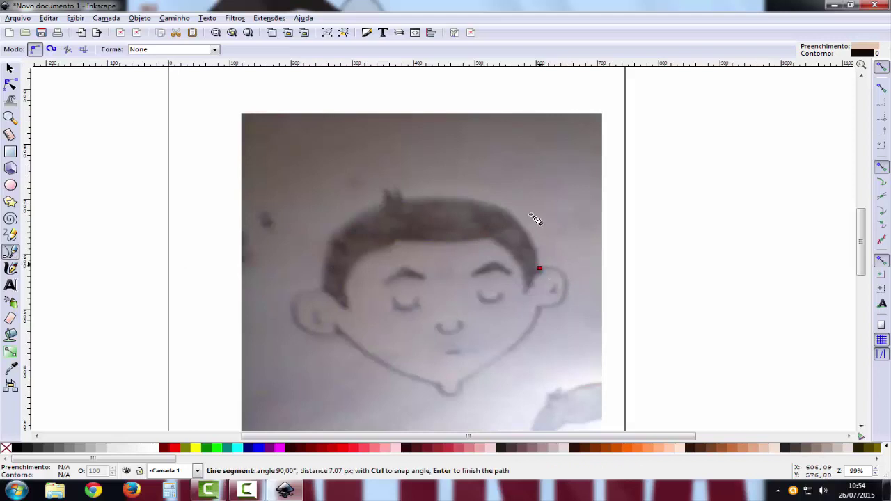
left_click(398, 200)
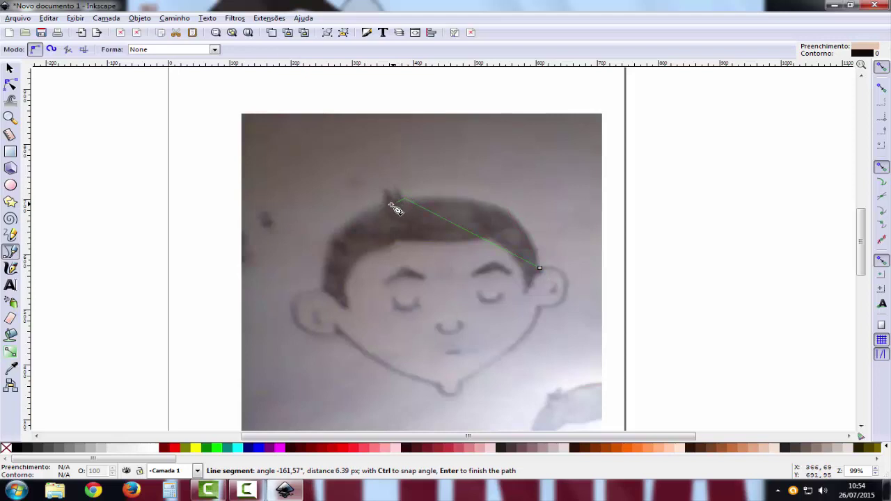
left_click(324, 286)
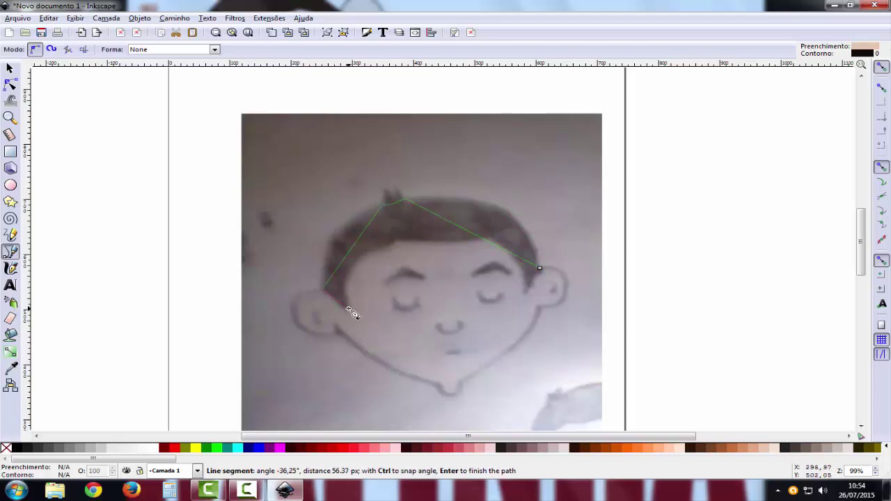
left_click(348, 307)
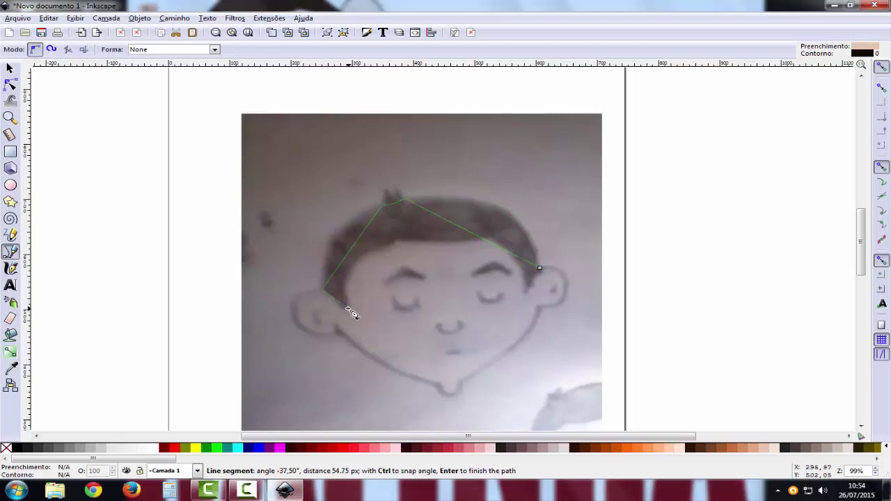
left_click(395, 242)
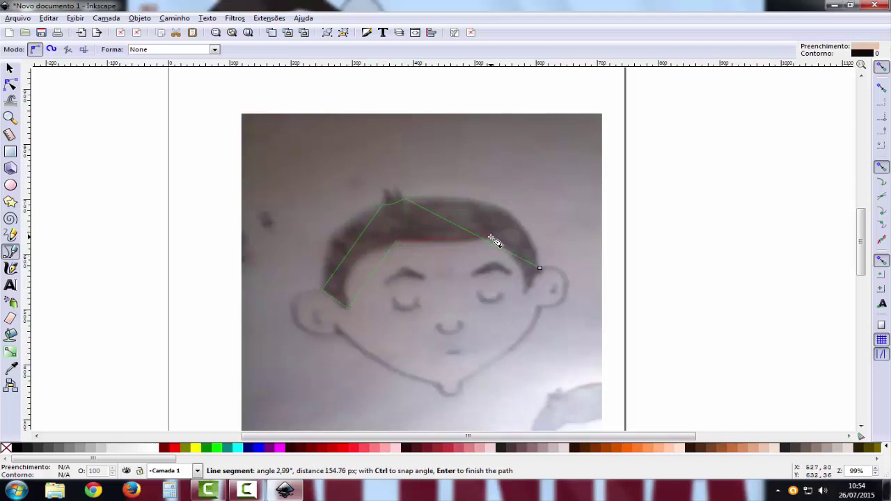
left_click(488, 238)
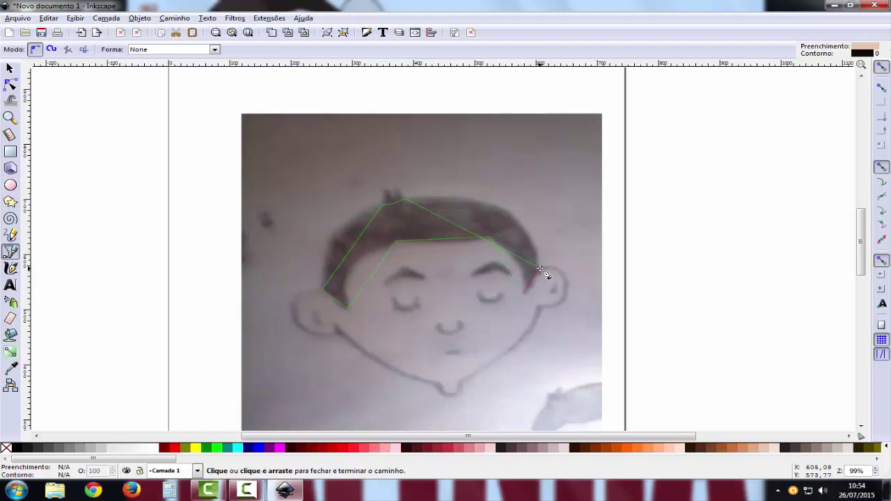
left_click(540, 268)
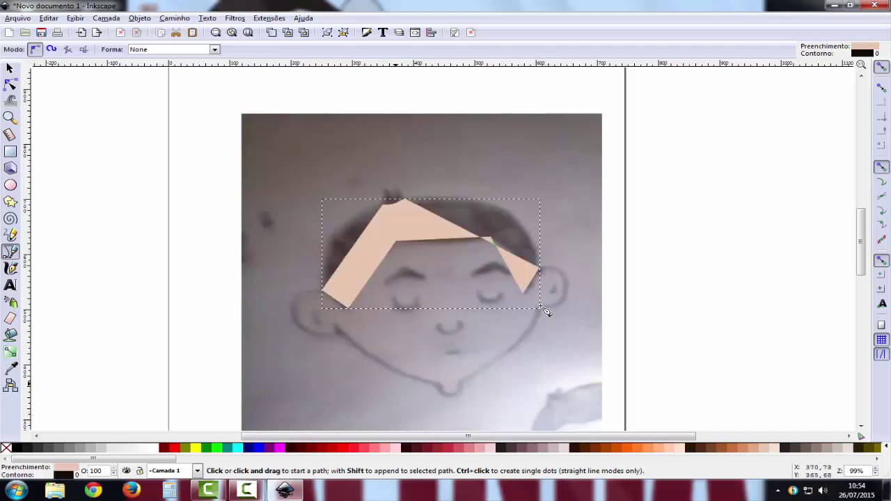
left_click(8, 451)
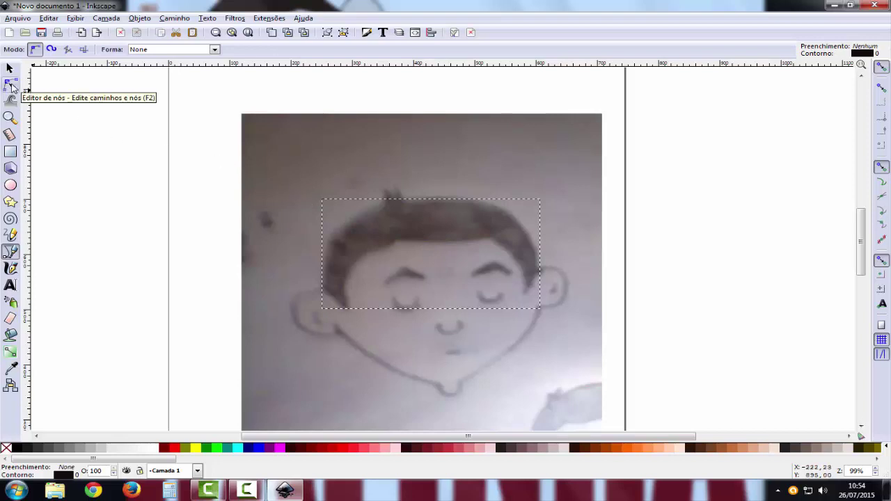
Bend the hair's top-right edge into a curve and raise a pointed crown tuft.
left_click(11, 87)
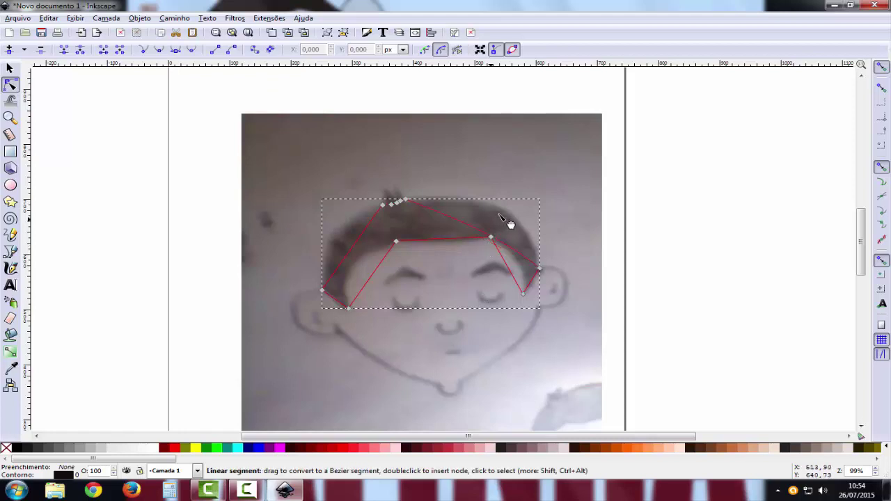
left_click_drag(501, 211, 501, 209)
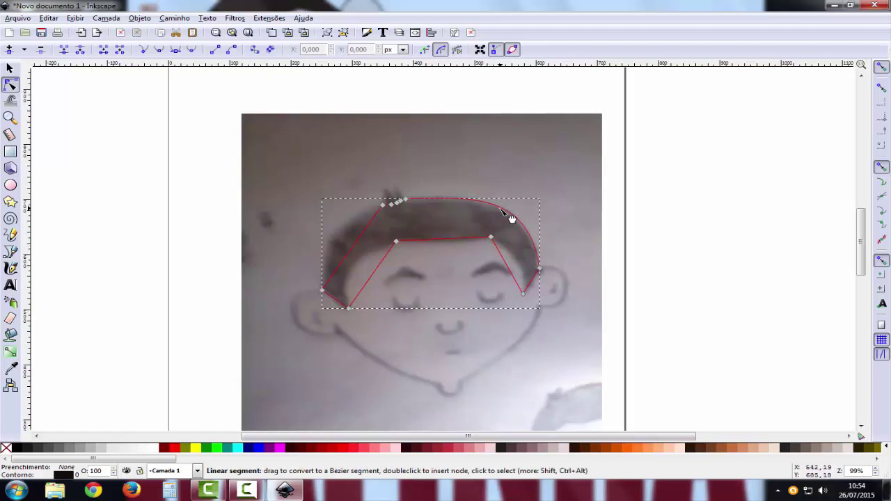
scroll(456, 219, "up", 2)
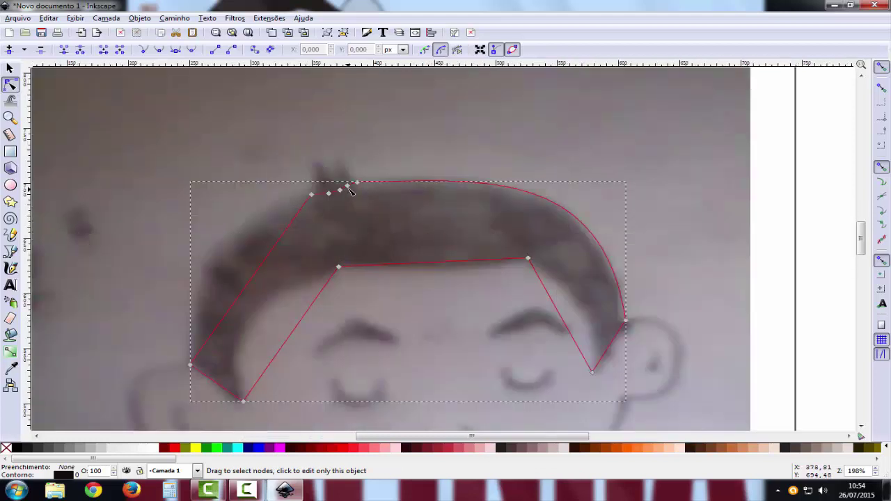
left_click_drag(348, 186, 330, 153)
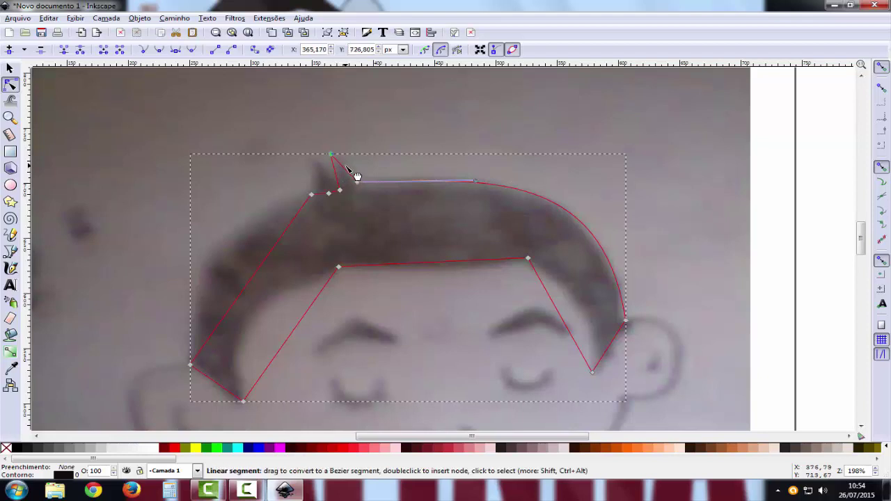
left_click_drag(356, 176, 343, 175)
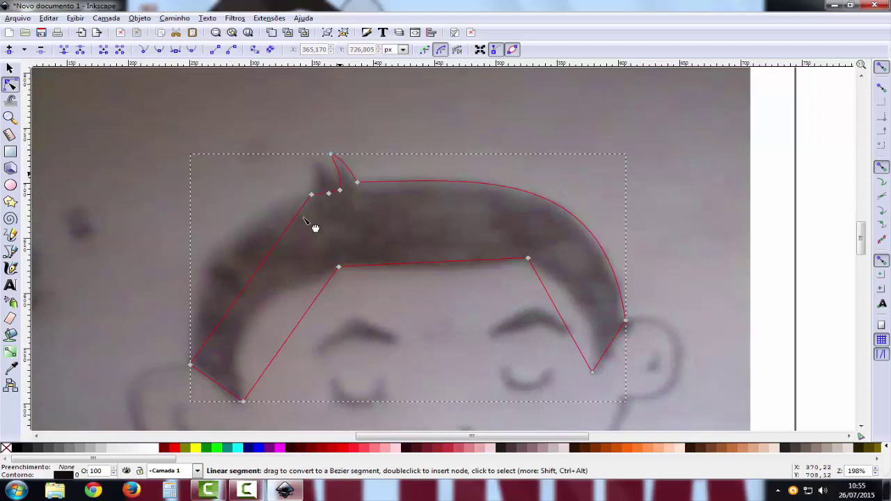
key("Up")
key("Up")
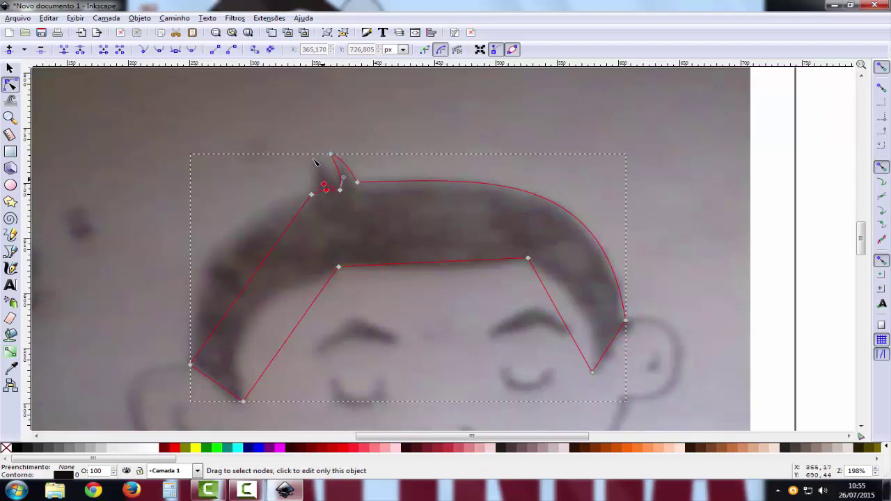
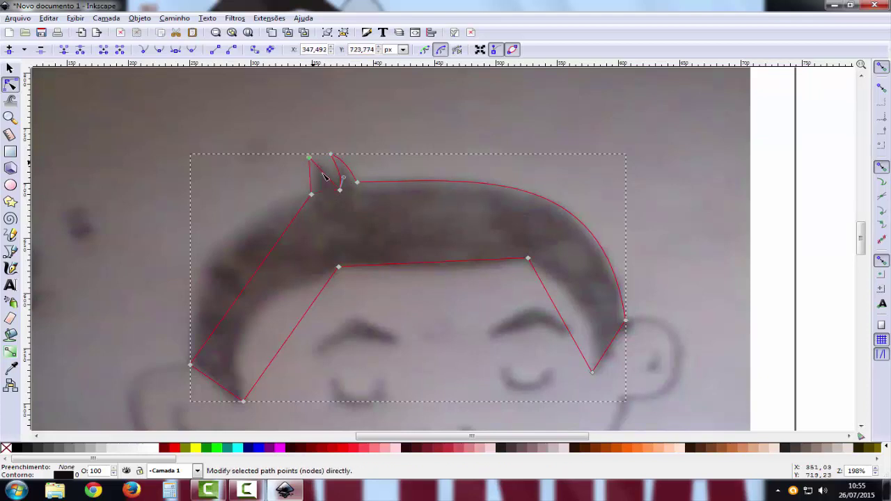
Curve the hair edge beside the tuft and the left hair edge to match the sketch.
key("Escape")
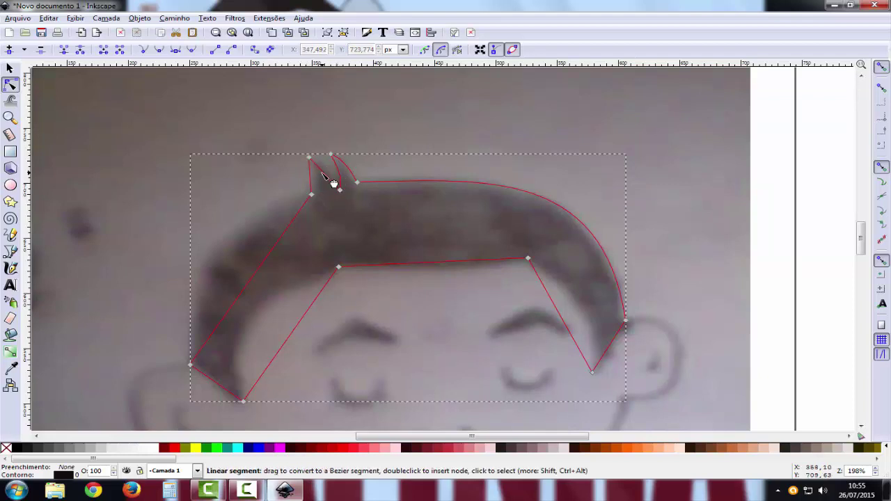
left_click_drag(325, 174, 321, 180)
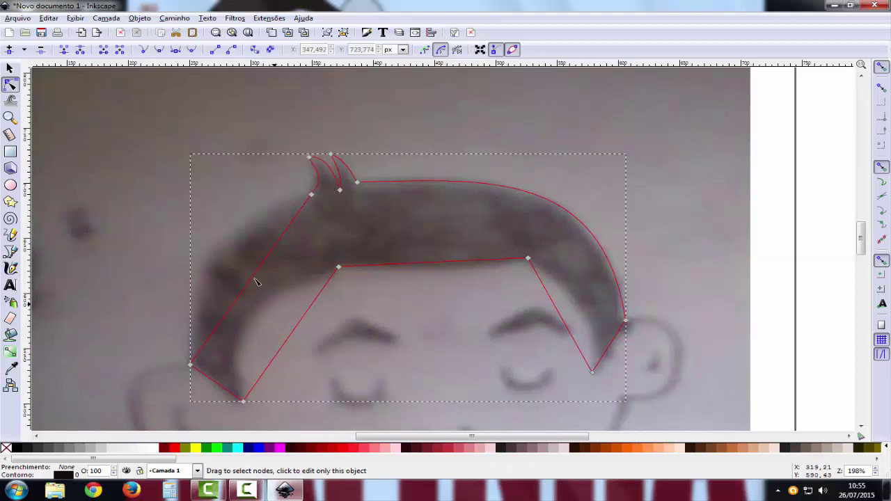
mouse_move(240, 278)
left_mouse_down()
mouse_move(213, 257)
mouse_move(226, 265)
left_mouse_up()
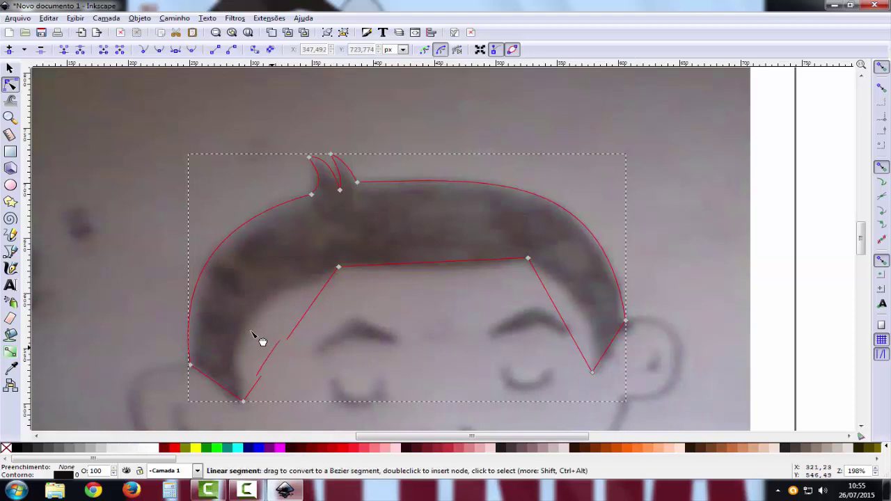
mouse_move(261, 341)
left_mouse_down()
mouse_move(265, 325)
mouse_move(259, 336)
mouse_move(246, 323)
mouse_move(254, 337)
left_mouse_up()
Reshape the fringe, left edge and right hair edge into curves following the sketched hairline.
left_click(338, 268)
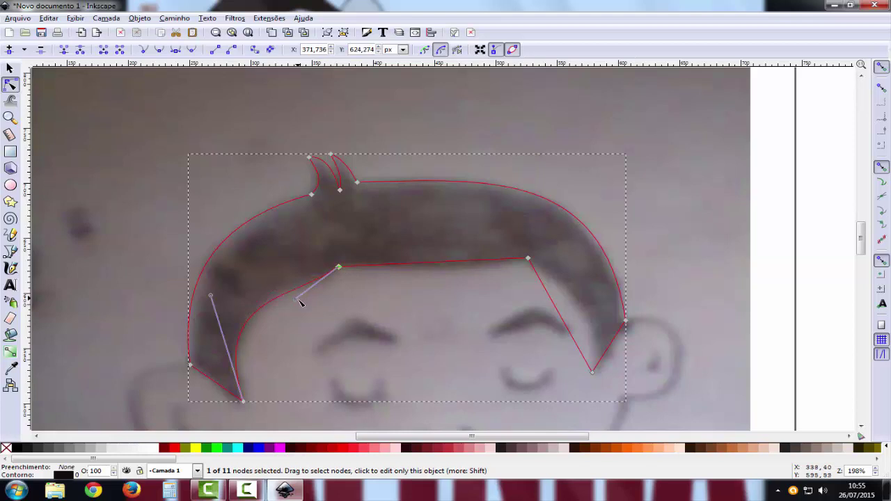
left_click_drag(304, 303, 312, 321)
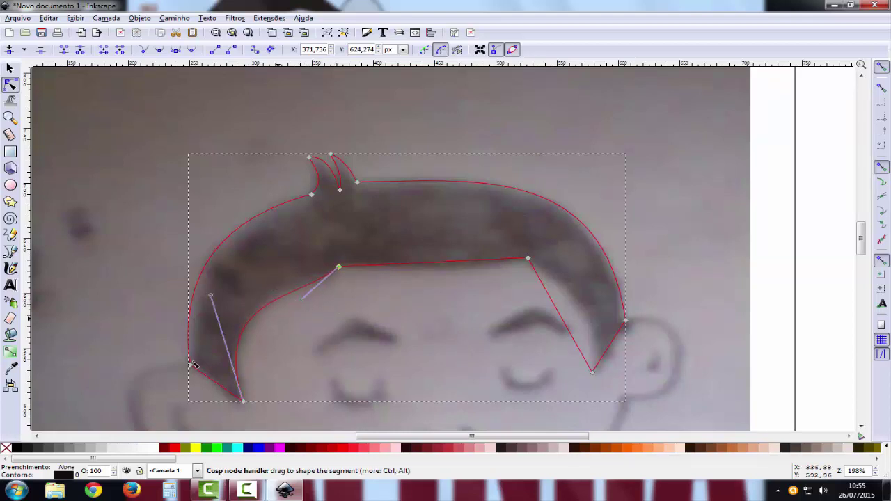
left_click_drag(213, 298, 210, 290)
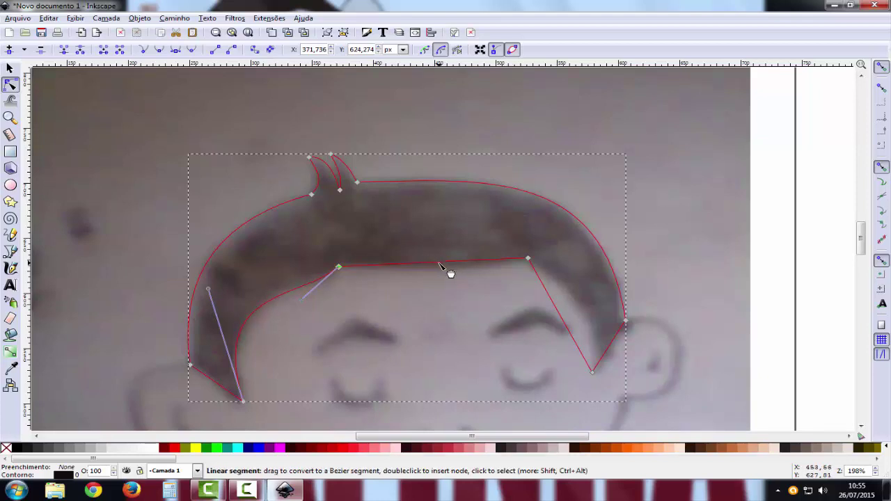
left_click_drag(437, 263, 439, 272)
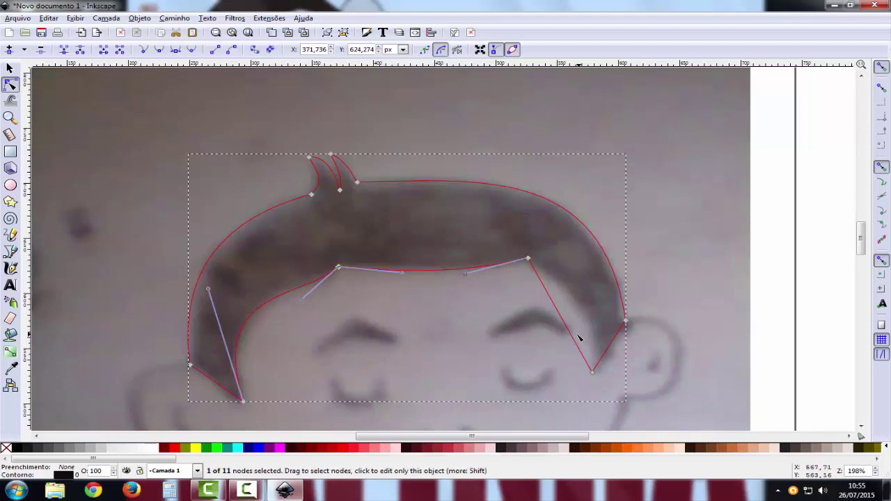
left_click_drag(572, 335, 591, 320)
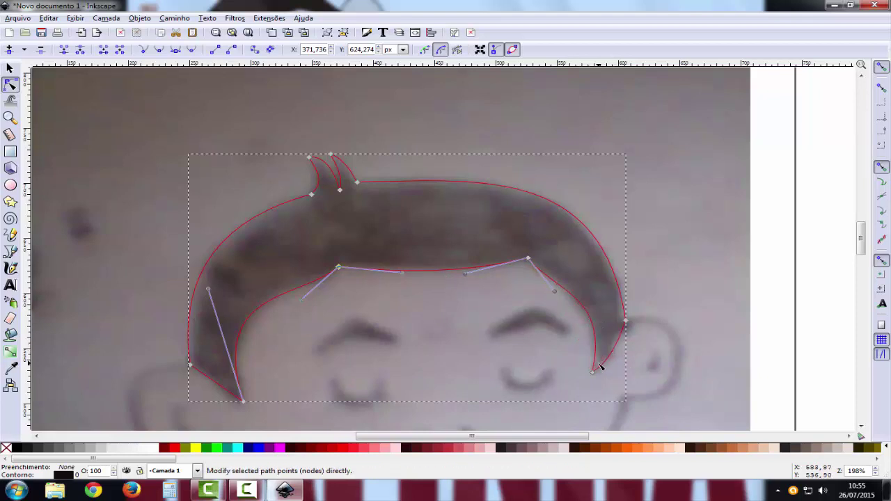
left_click(590, 370)
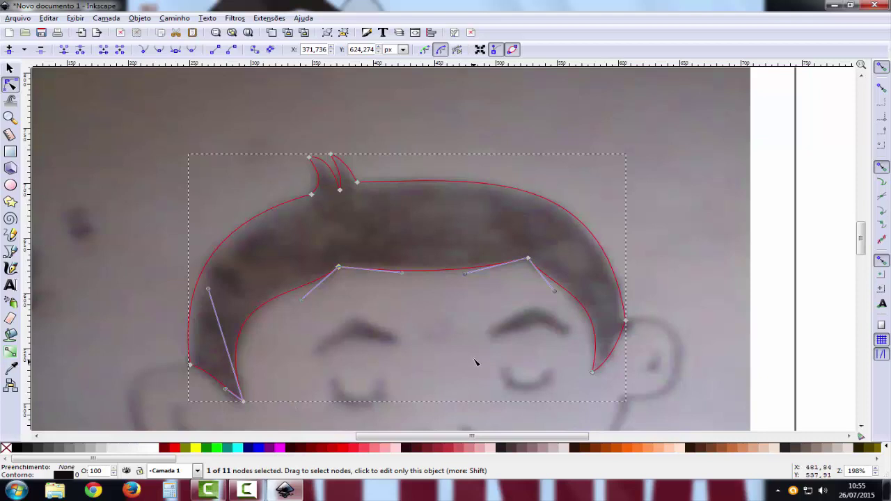
Fill the hair shape with dark brown #2B1100, deselect it and scroll down to the face.
left_click(576, 449)
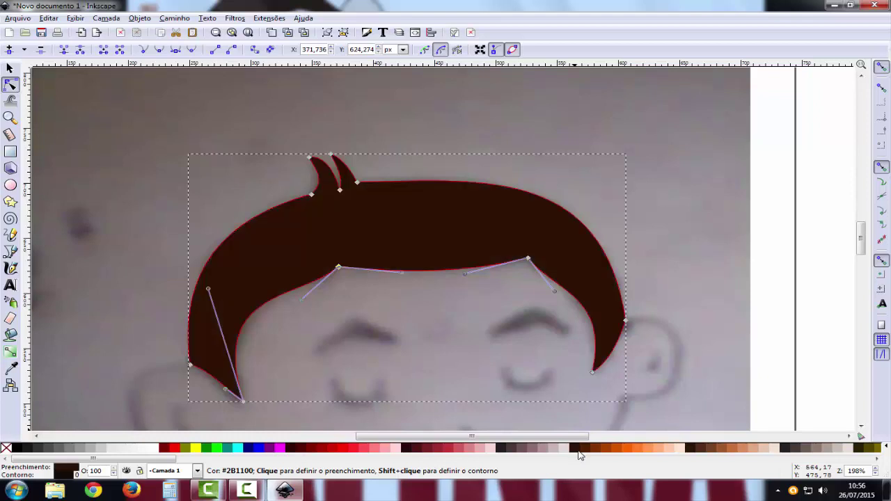
left_click(673, 298)
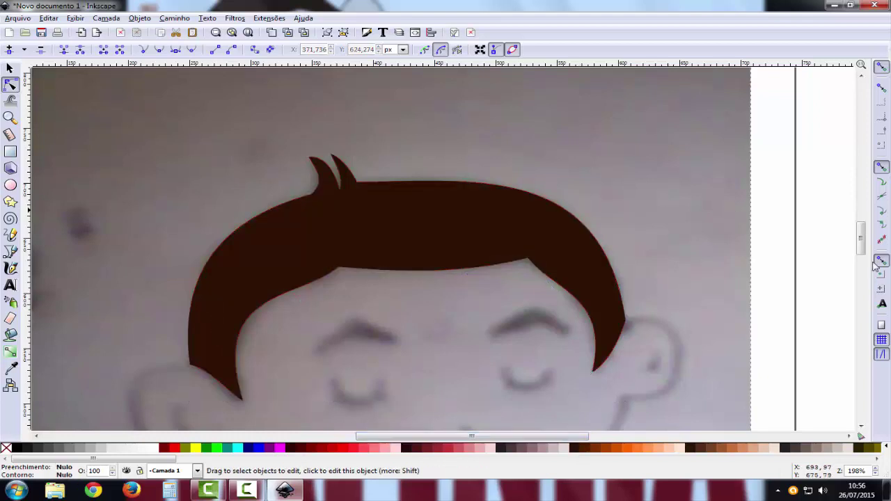
scroll(863, 257, "down", 1)
scroll(863, 257, "down", 1)
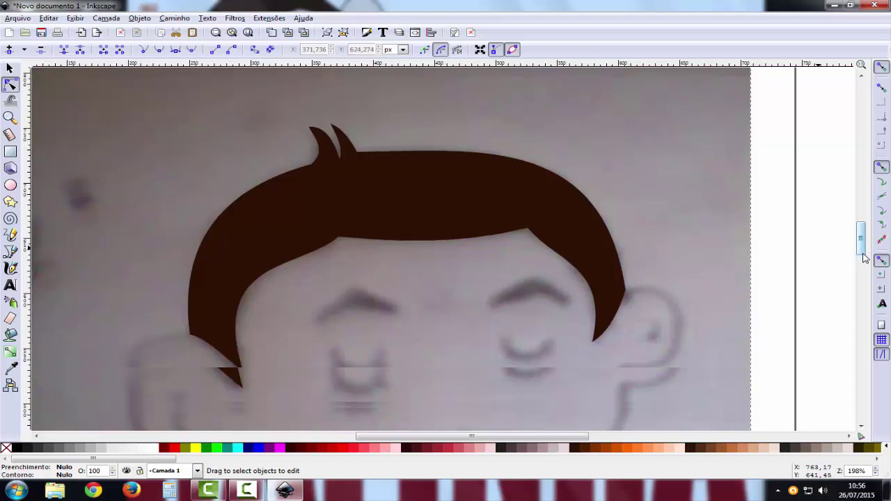
scroll(863, 267, "down", 4)
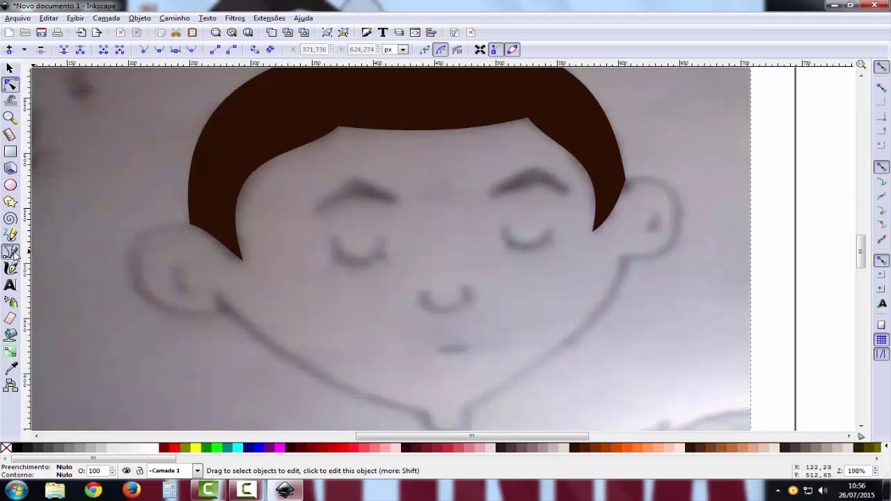
Place straight-line outline points from the right hair edge around the chin to the left temple.
left_click(11, 252)
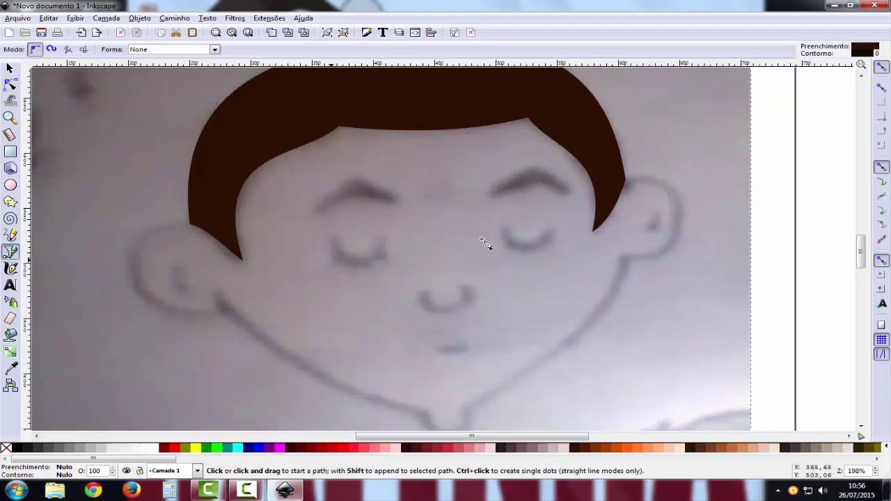
left_click(626, 181)
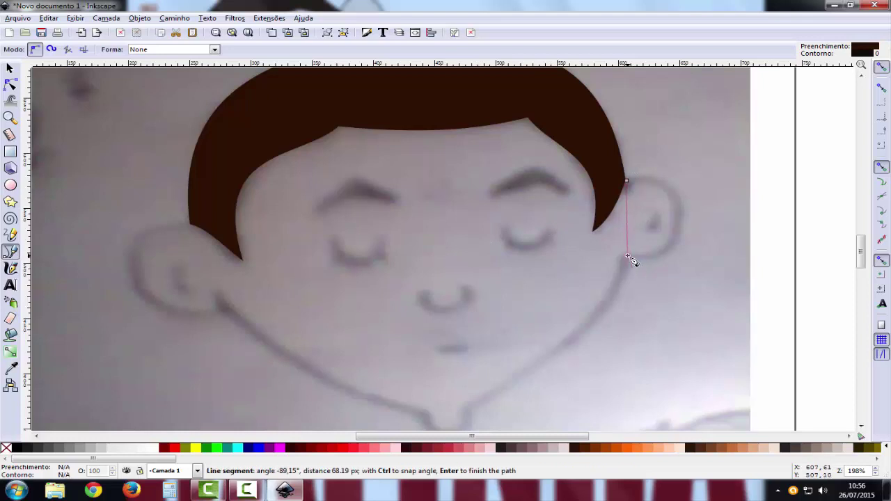
left_click(470, 410)
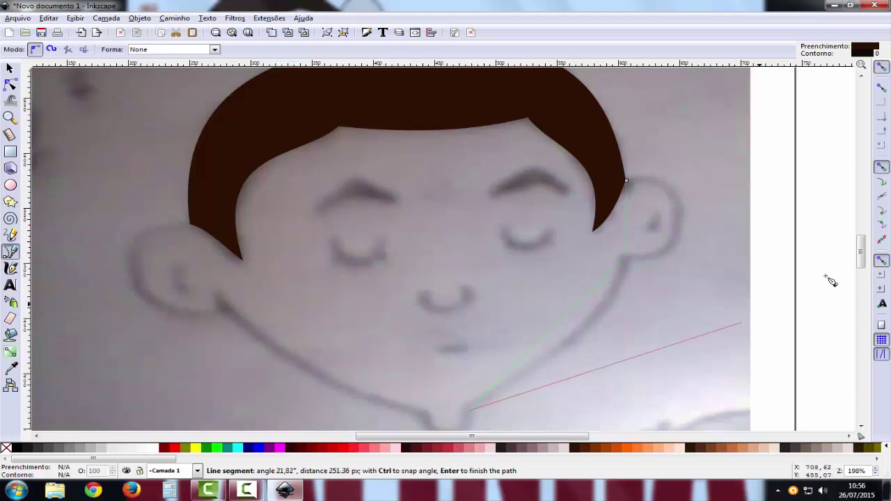
scroll(861, 258, "down", 1)
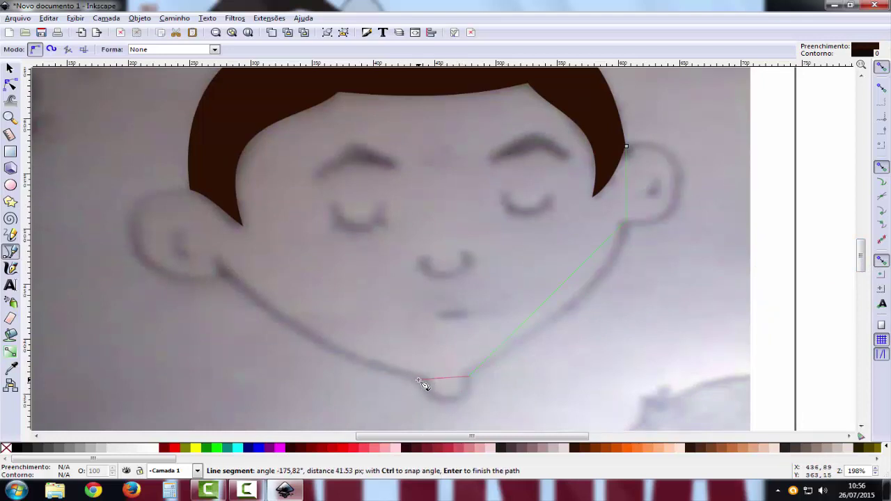
left_click(419, 379)
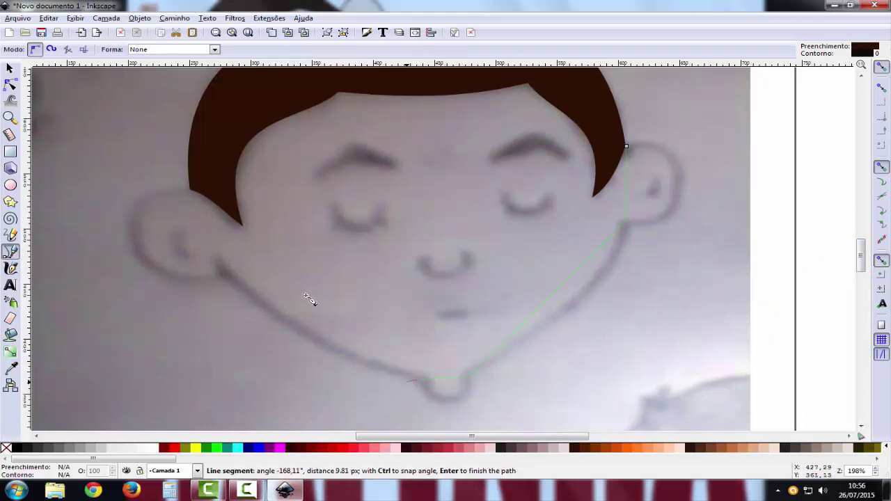
left_click(221, 277)
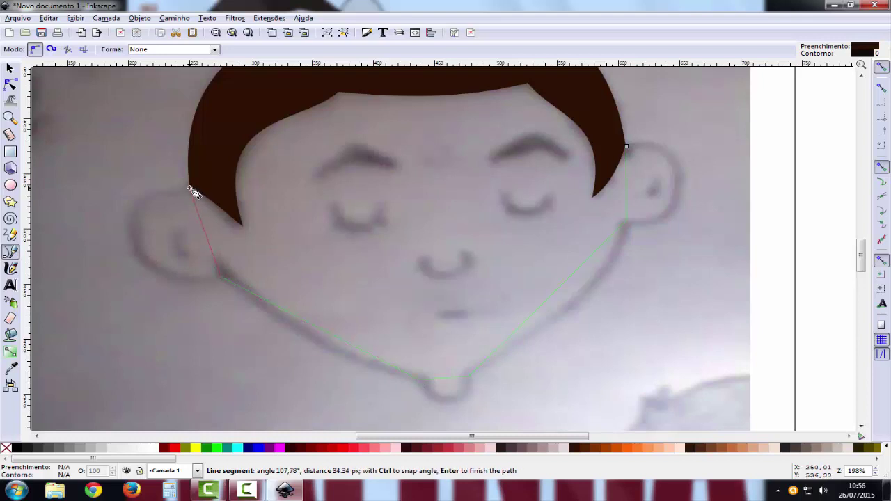
left_click(193, 191)
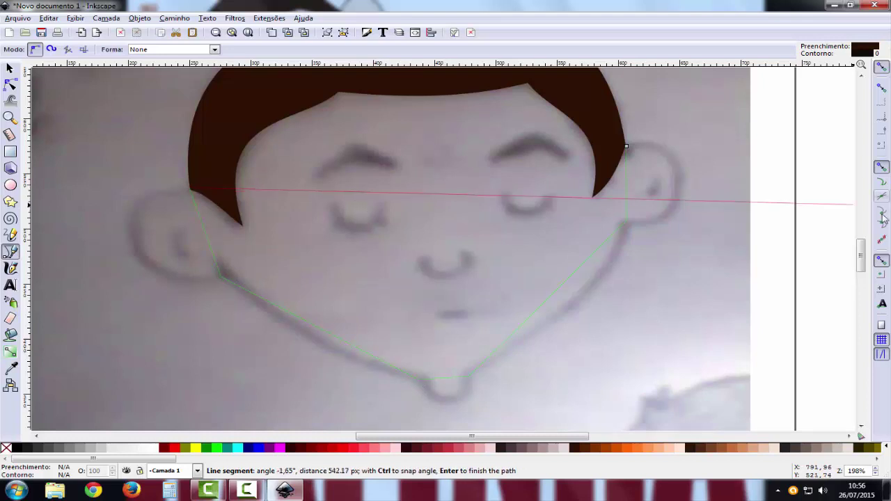
Carry the face outline across the hair, close it at the start and set its fill to none.
scroll(362, 143, "up", 3)
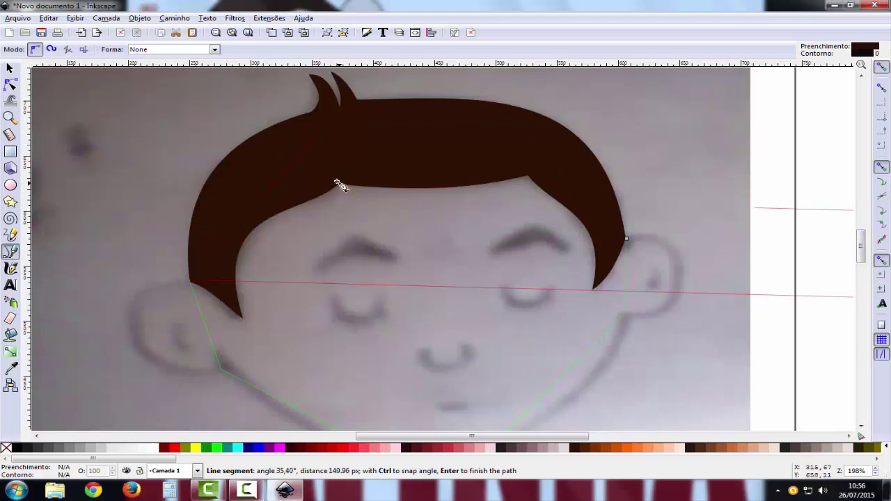
left_click(249, 191)
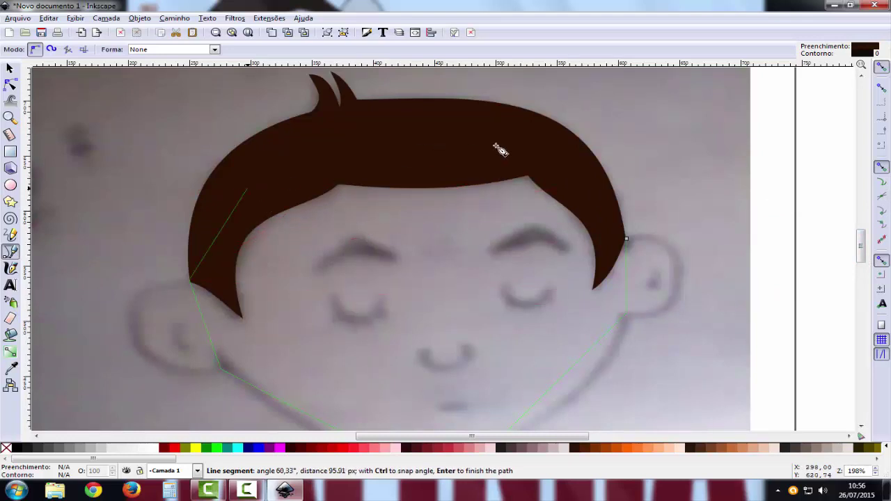
left_click(532, 151)
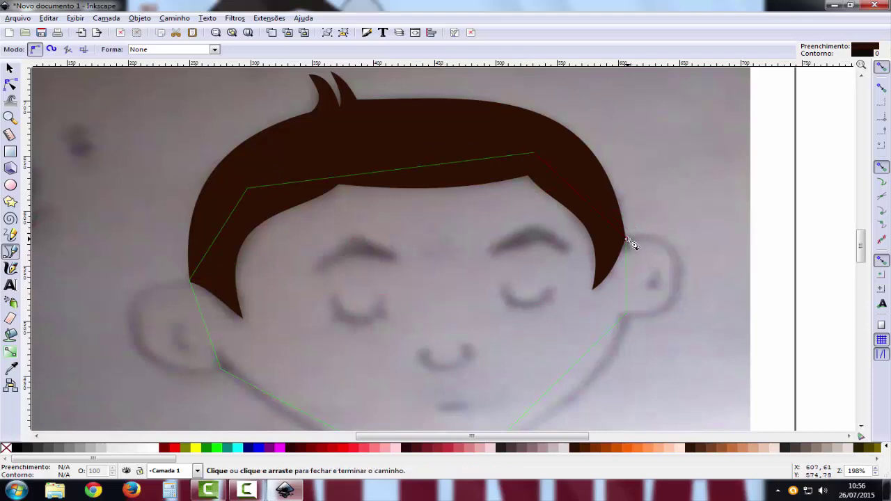
left_click(628, 240)
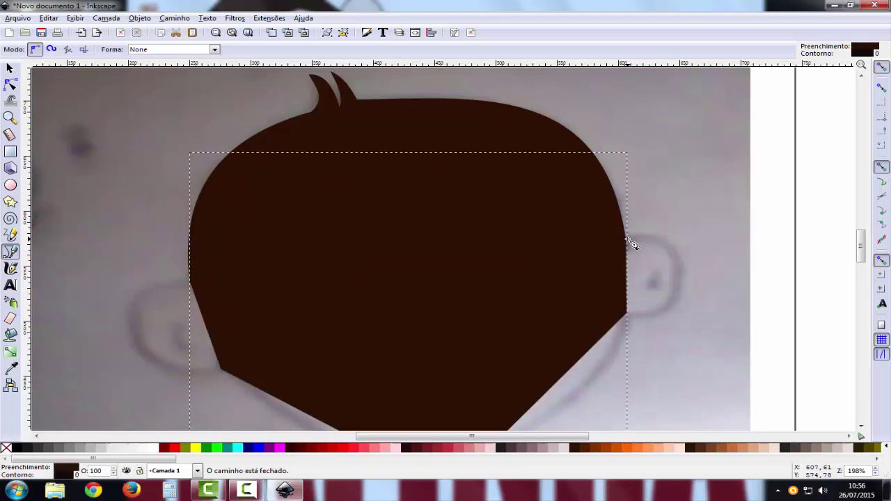
left_click(6, 447)
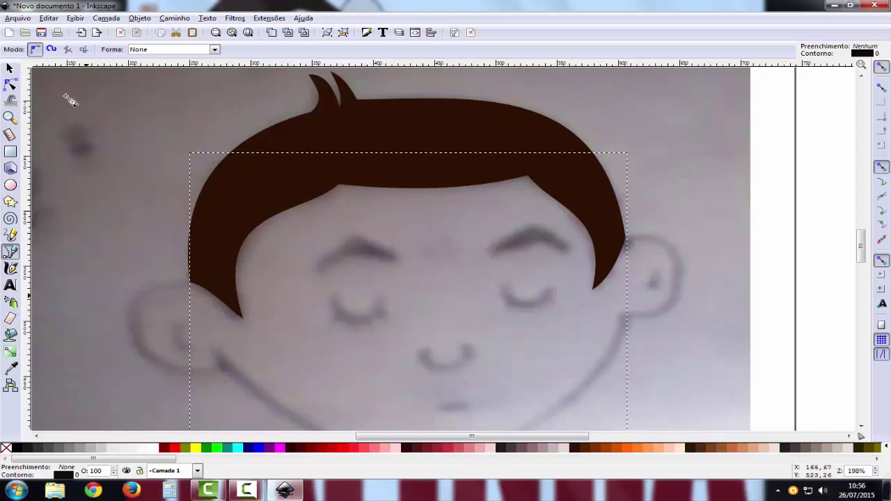
Bend the right side of the face outline into a rounded ear.
left_click(11, 85)
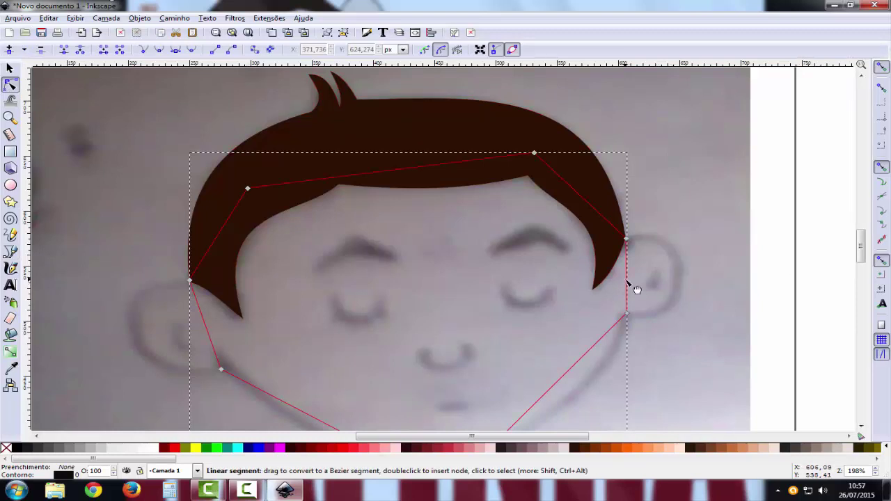
left_click_drag(631, 282, 689, 275)
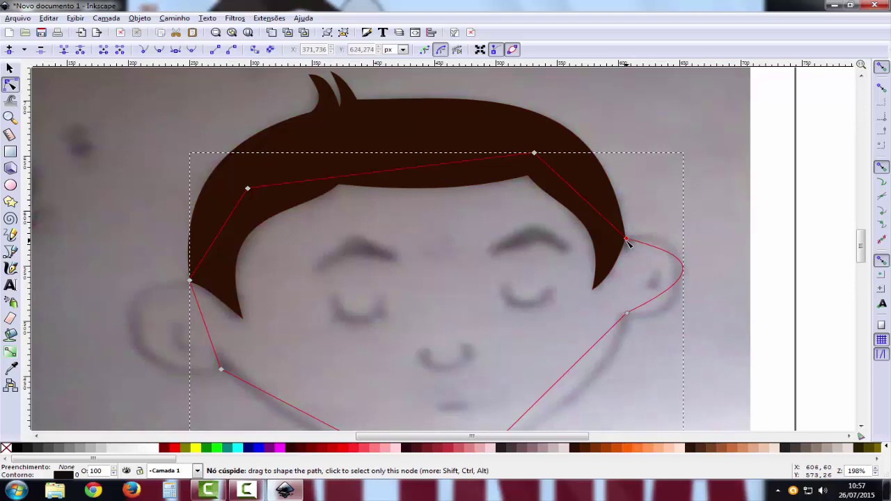
left_click(626, 241)
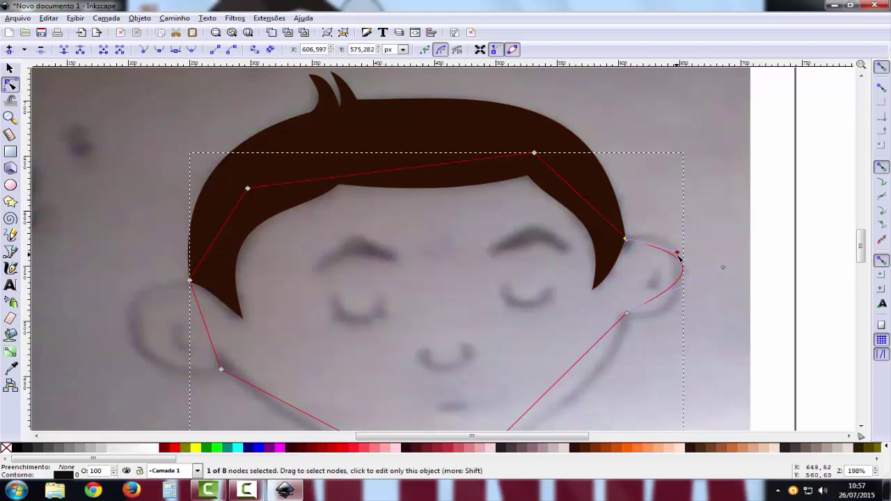
left_click_drag(677, 256, 669, 226)
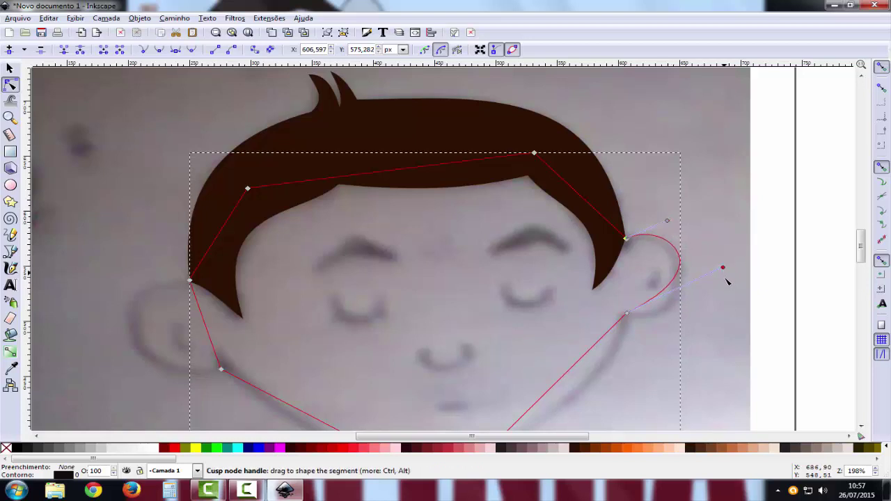
left_click_drag(723, 268, 719, 322)
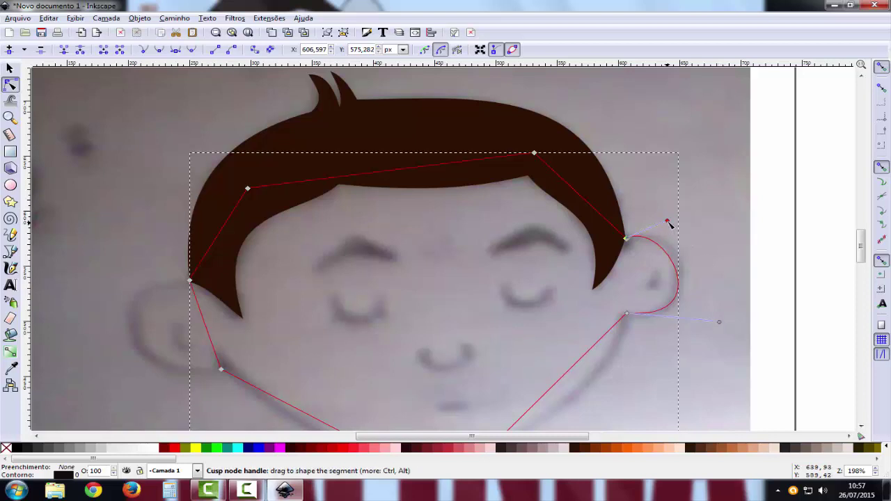
left_click_drag(685, 220, 691, 216)
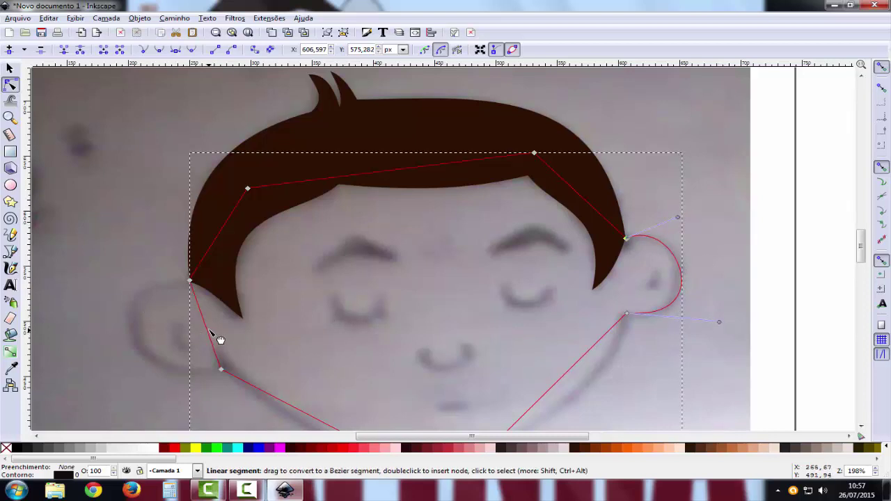
Bend the left side of the face outline into a rounded ear.
left_click_drag(204, 337, 138, 337)
left_click(191, 281)
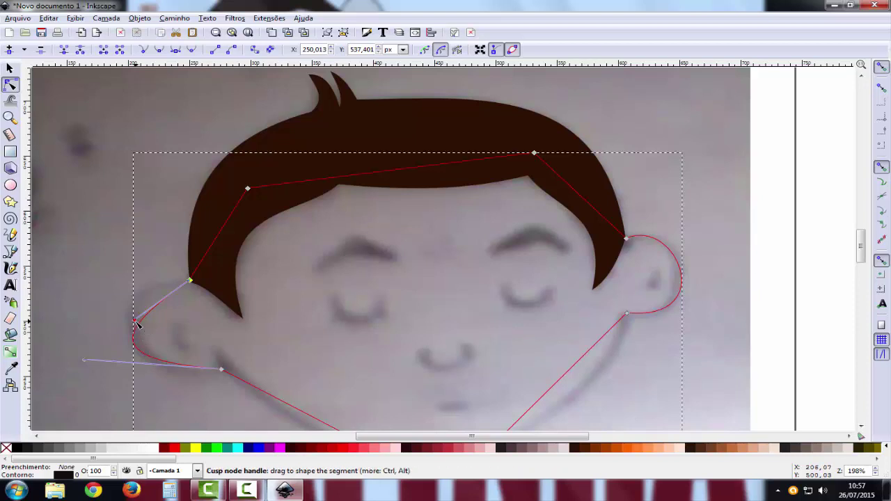
mouse_move(137, 321)
left_mouse_down()
mouse_move(142, 271)
mouse_move(131, 274)
left_mouse_up()
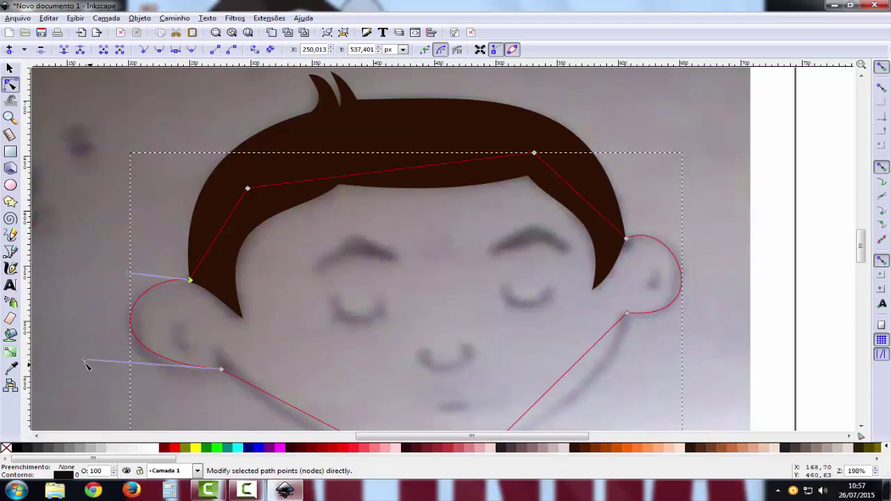
left_click_drag(84, 360, 85, 383)
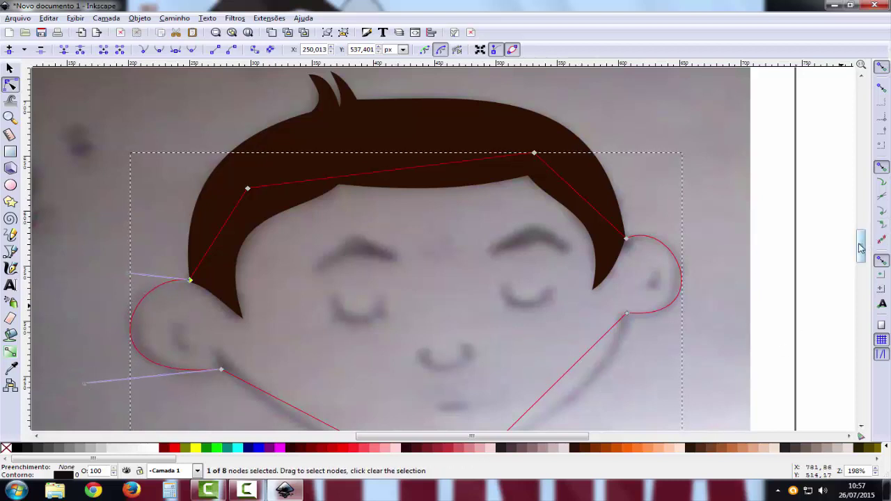
Curve both lower jaw lines and pull the chin segment into a smooth rounded dip.
scroll(861, 251, "down", 3)
scroll(417, 266, "down", 1)
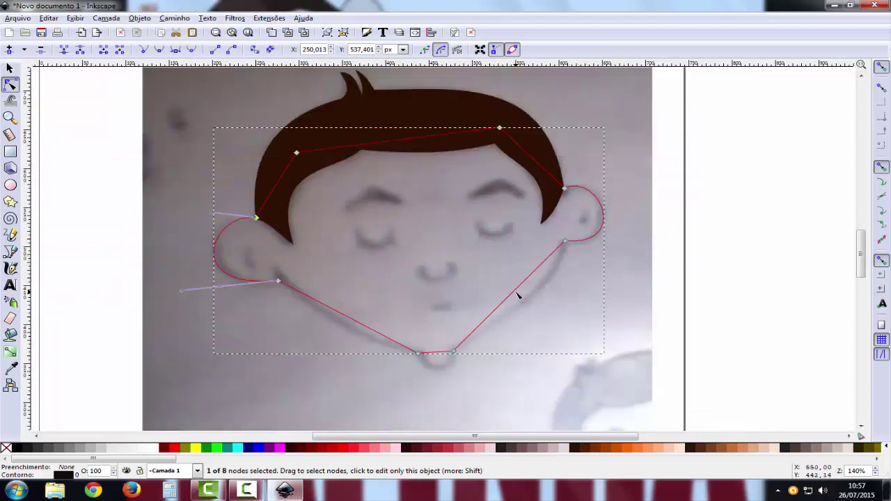
left_click_drag(518, 297, 538, 302)
left_click_drag(327, 311, 342, 326)
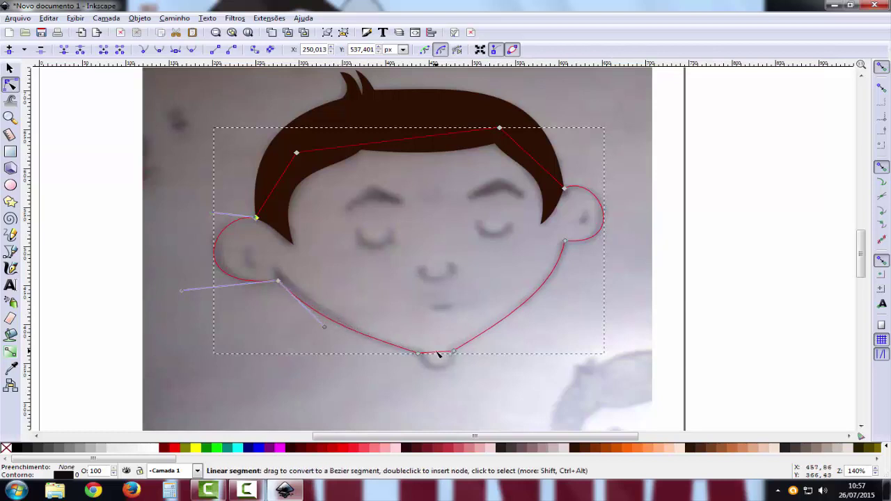
left_click_drag(438, 355, 440, 372)
left_click_drag(438, 373, 444, 380)
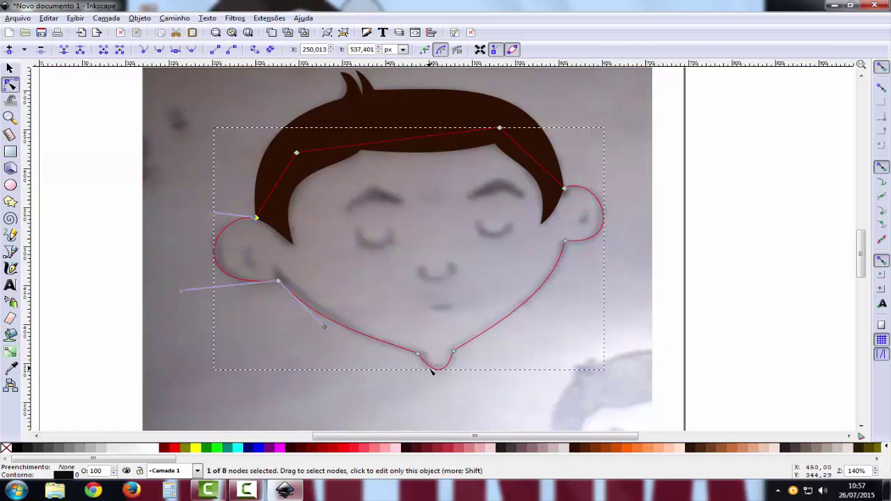
Draw short strokes inside the right and left ears.
left_click(10, 252)
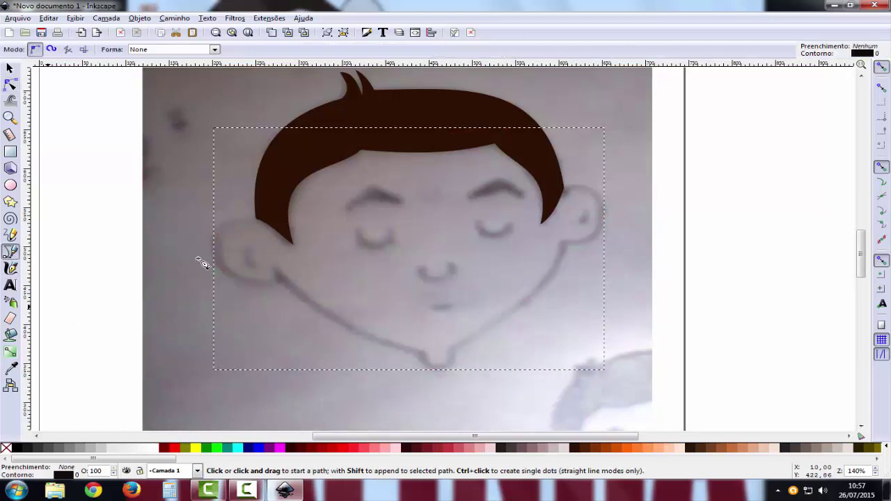
left_click(583, 203)
double_click(582, 225)
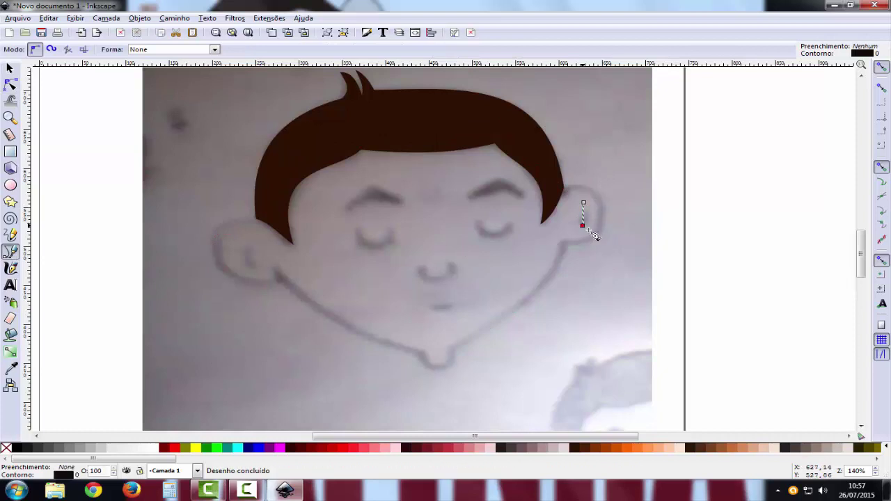
left_click(246, 241)
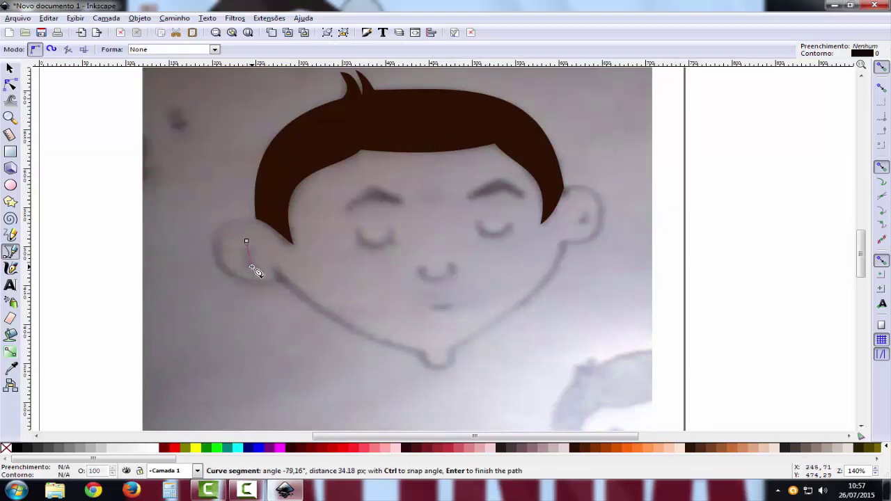
double_click(249, 267)
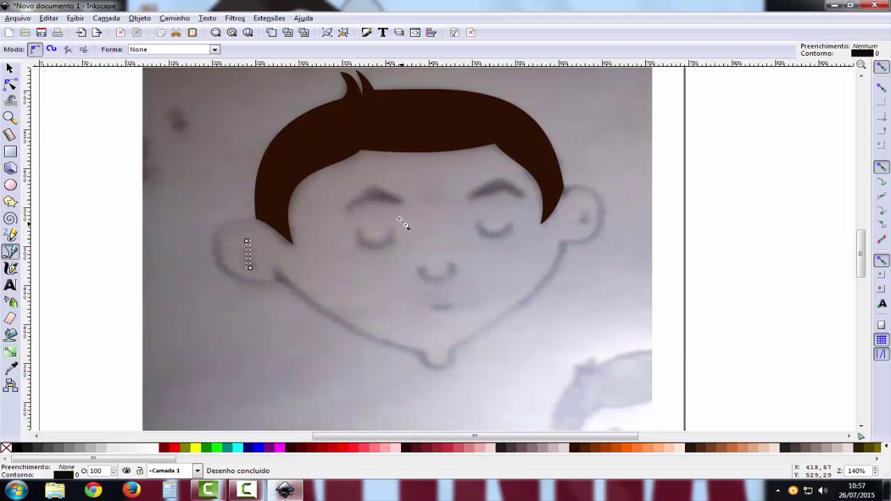
Draw closed three-point shapes for the left and right eyebrows.
left_click(373, 201)
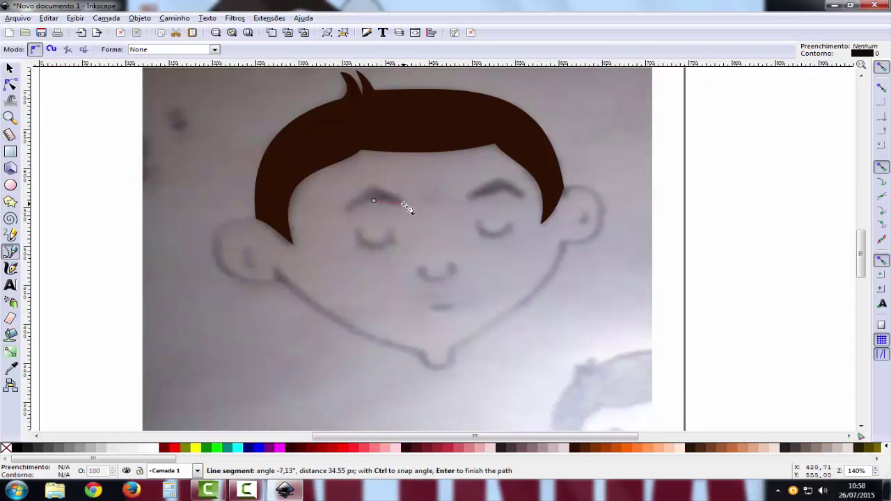
left_click(401, 203)
left_click(368, 188)
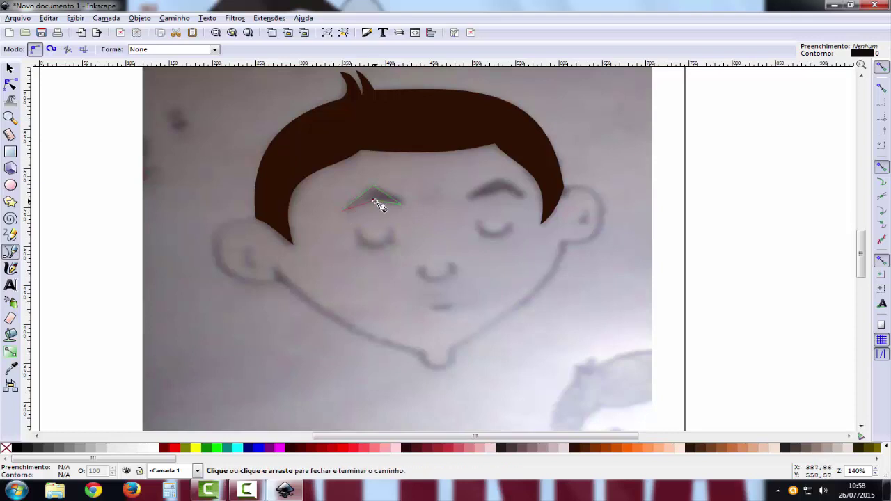
left_click(375, 201)
left_click(473, 199)
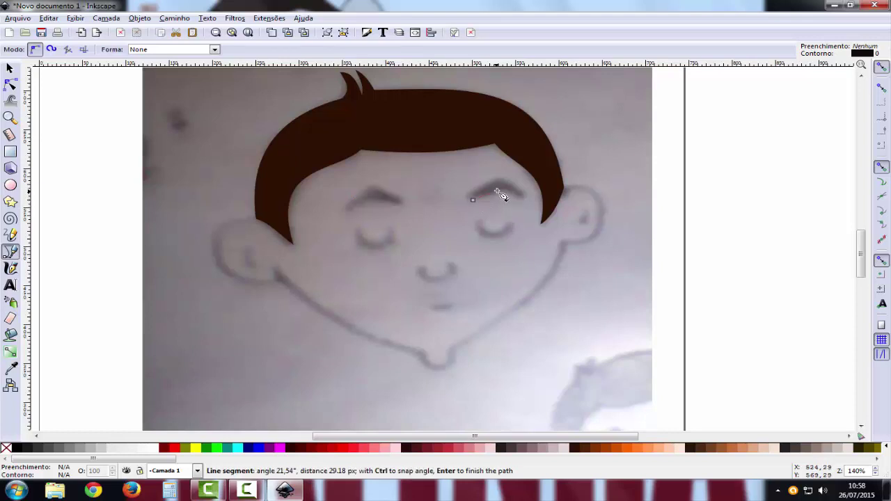
left_click(523, 198)
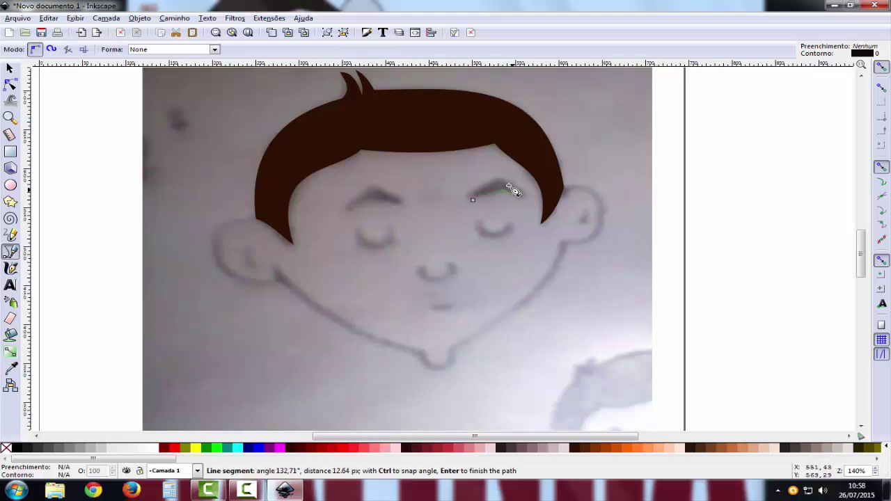
left_click(504, 183)
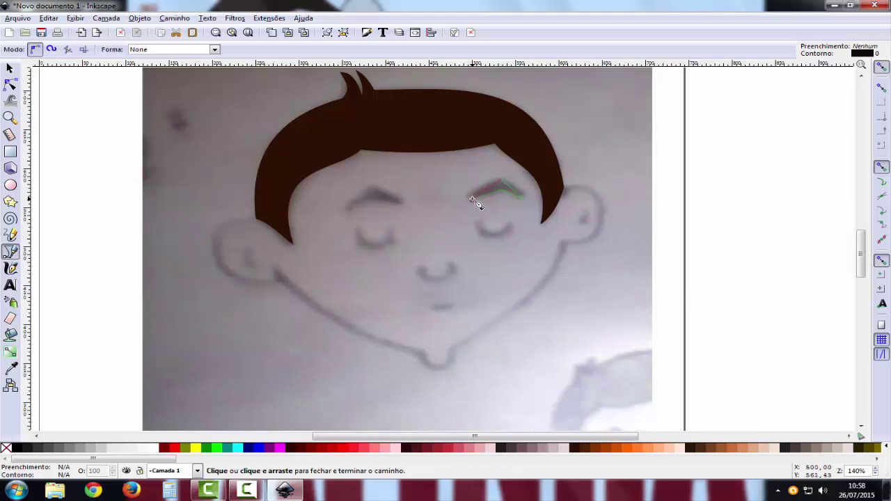
left_click(473, 199)
Draw straight lines for the right and left closed eyes.
left_click(513, 222)
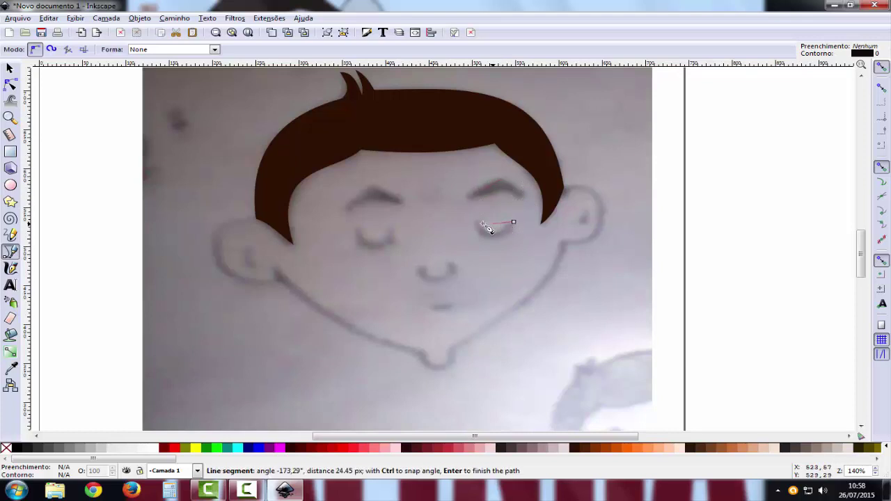
left_click(477, 224)
key("Return")
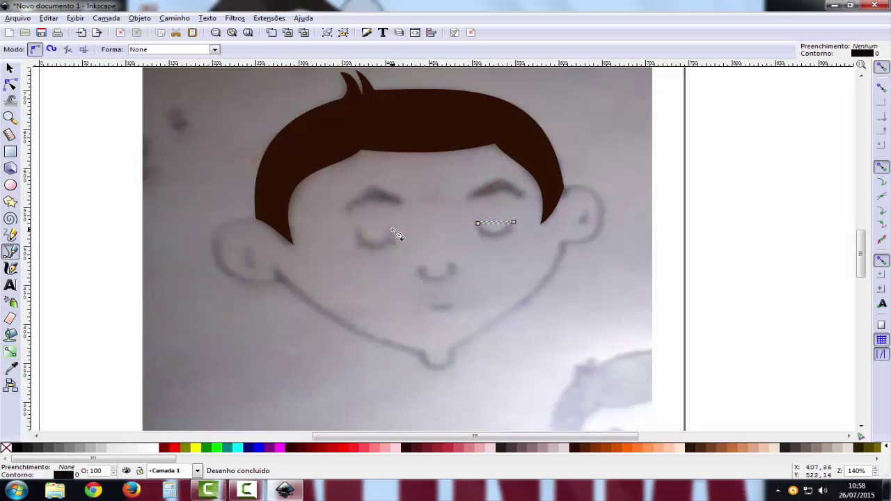
left_click(392, 230)
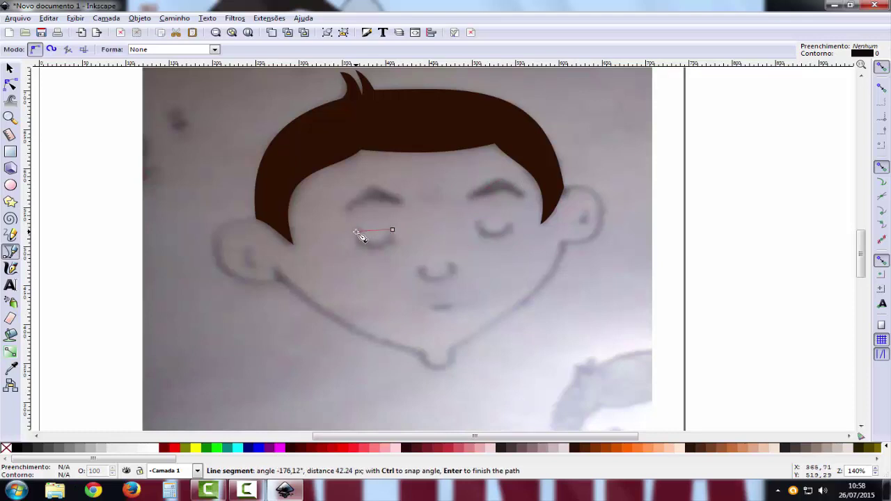
left_click(356, 231)
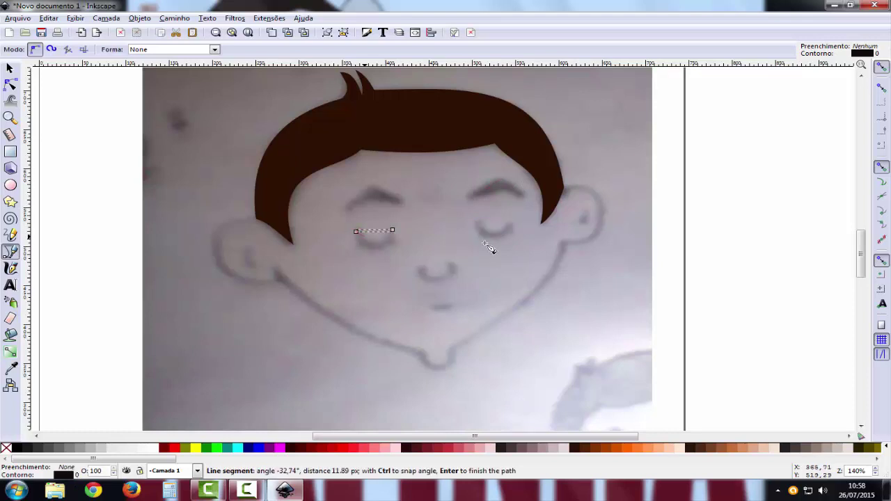
left_click(356, 232)
Draw a short line under the nose and a line across the mouth.
left_click(455, 264)
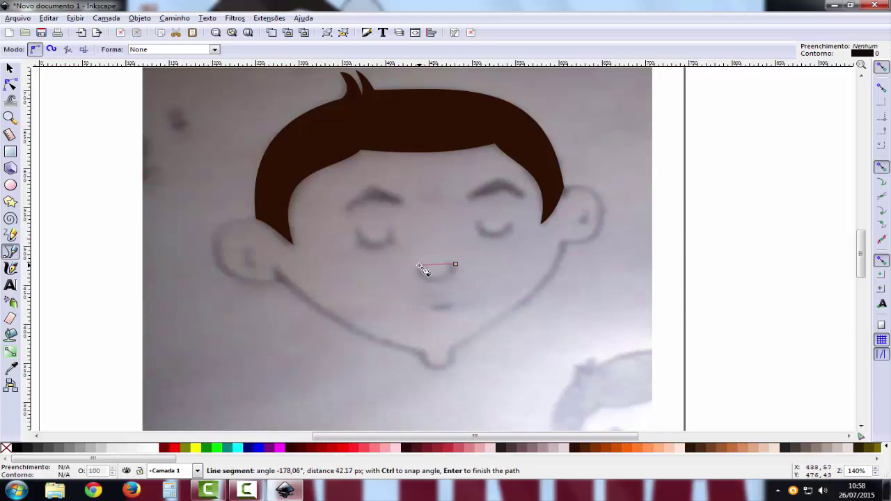
double_click(418, 266)
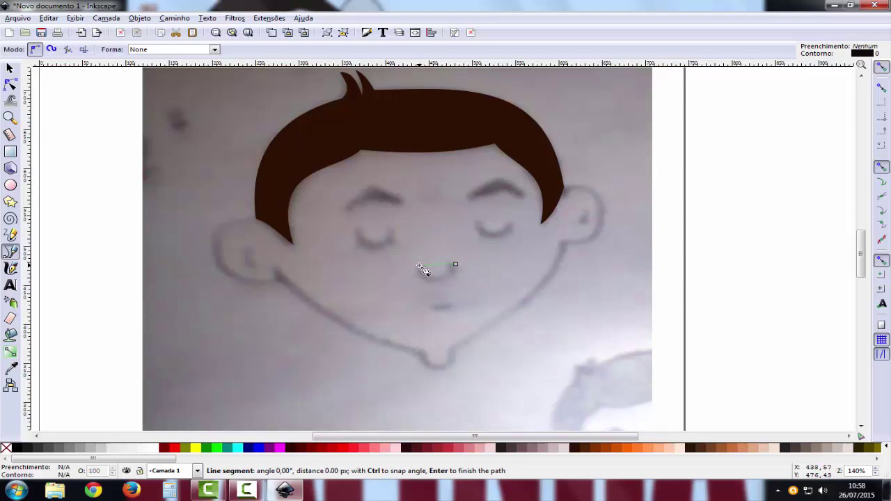
left_click(459, 305)
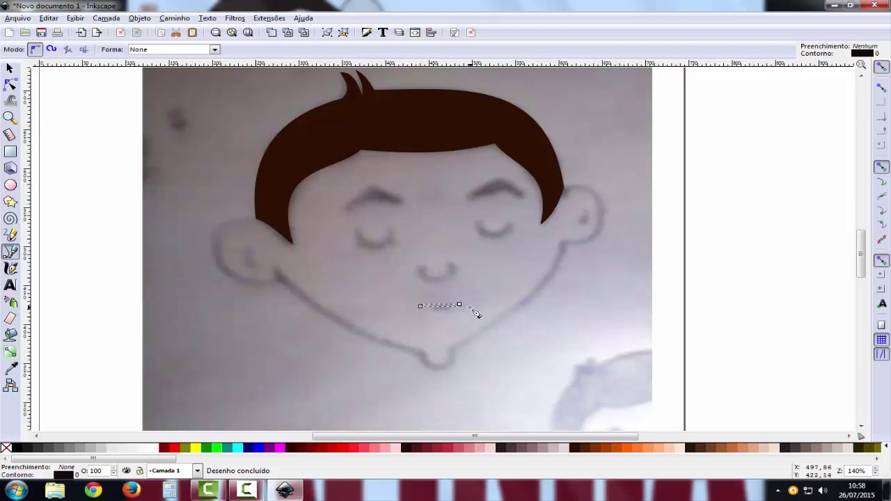
left_click(10, 85)
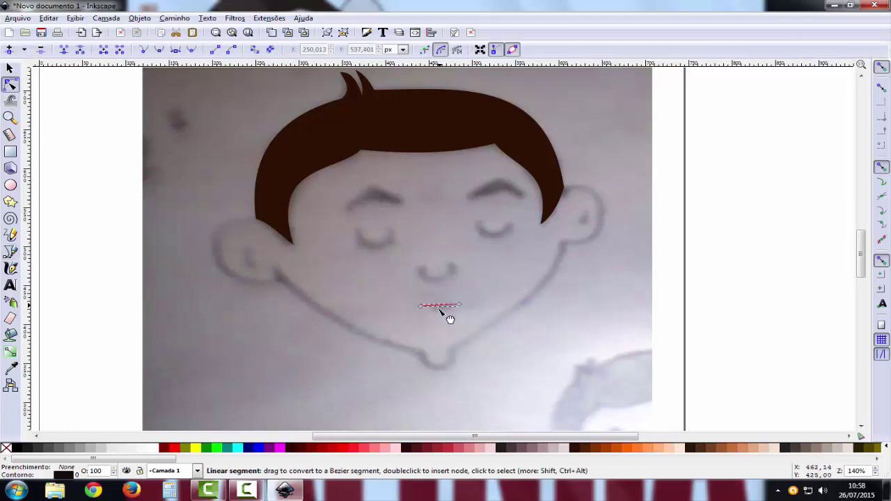
Bend the mouth line into a smile and reshape the right side of the nose curve.
left_click_drag(448, 308, 448, 318)
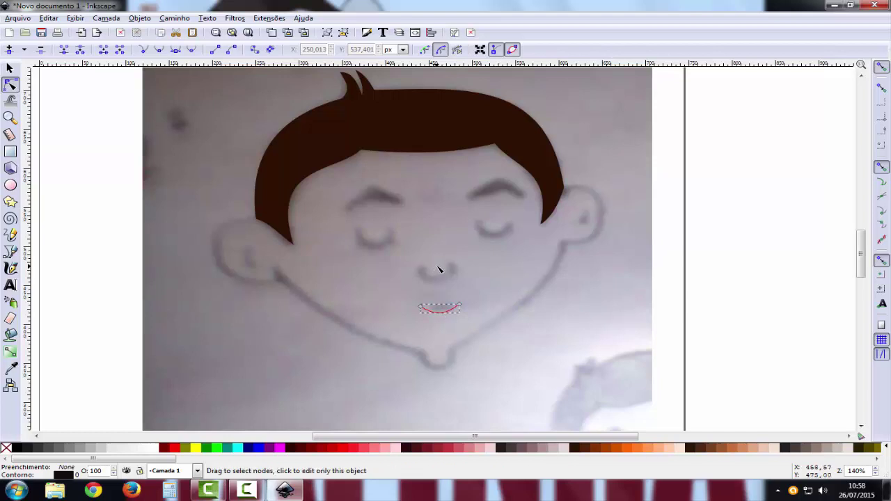
key("ctrl+x")
key("ctrl+v")
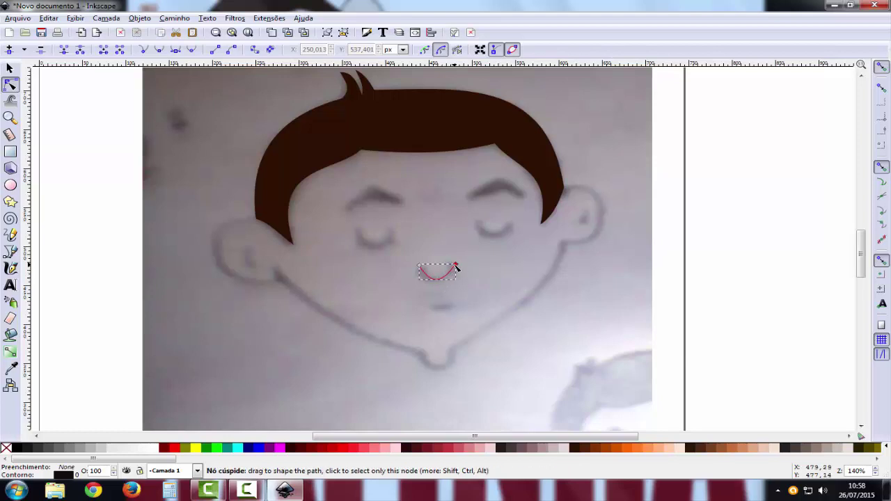
left_click(456, 266)
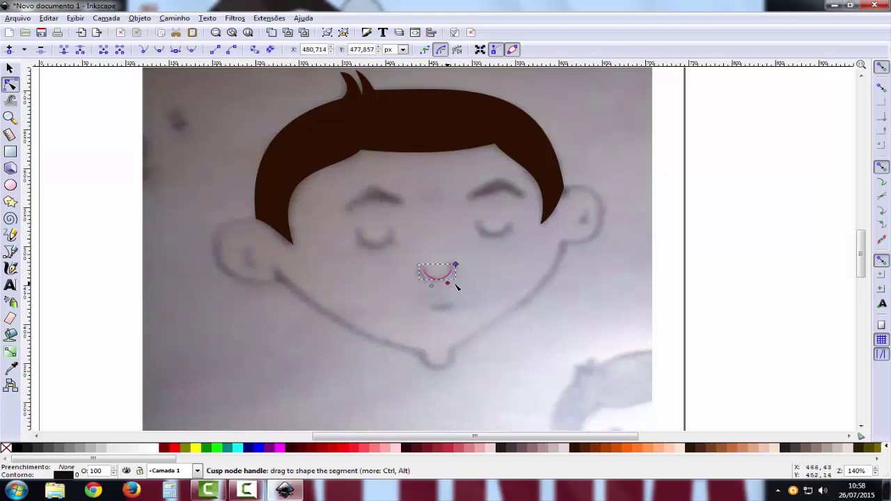
left_click_drag(444, 284, 456, 285)
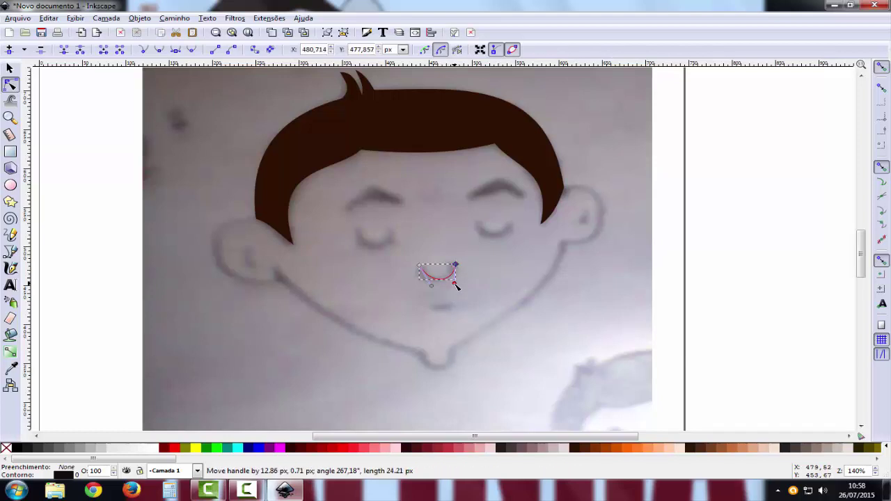
Adjust the right eye curve's bend to the sketch and paste a copy onto the left eye.
left_click(500, 224)
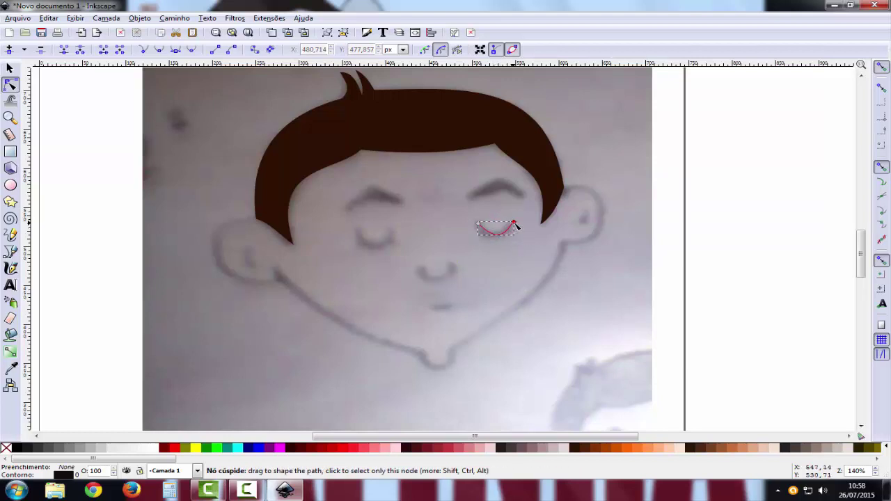
left_click(514, 223)
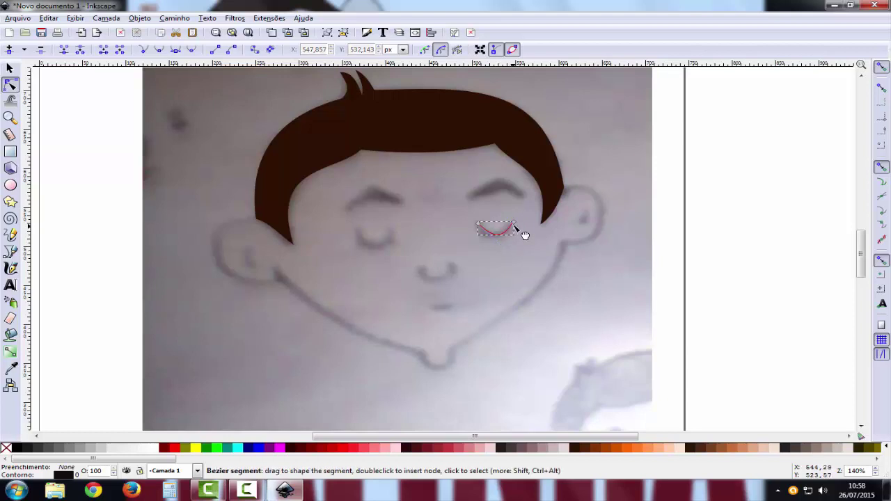
left_click_drag(510, 234, 513, 233)
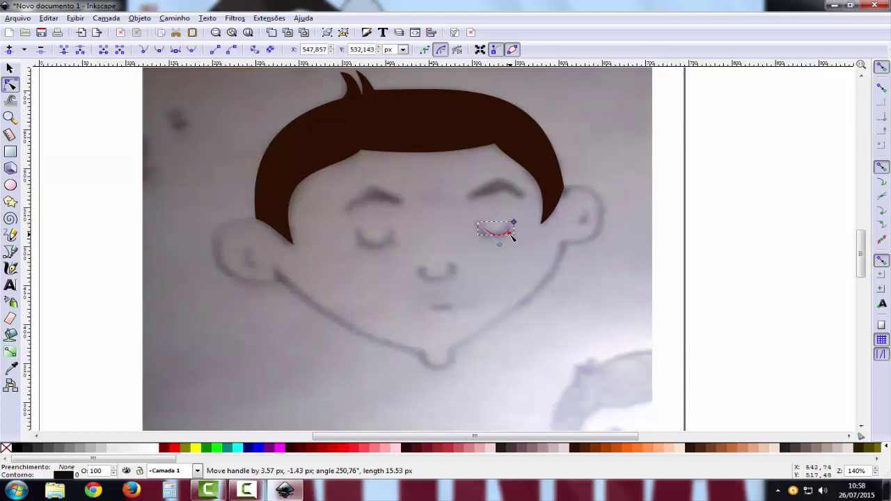
key("ctrl+v")
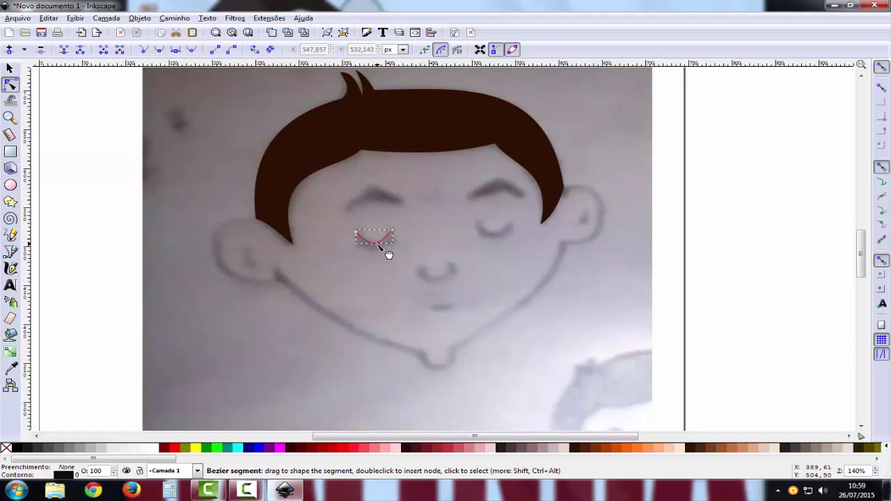
Bow the small inner-ear curves to follow the sketched ear folds.
left_click(584, 213)
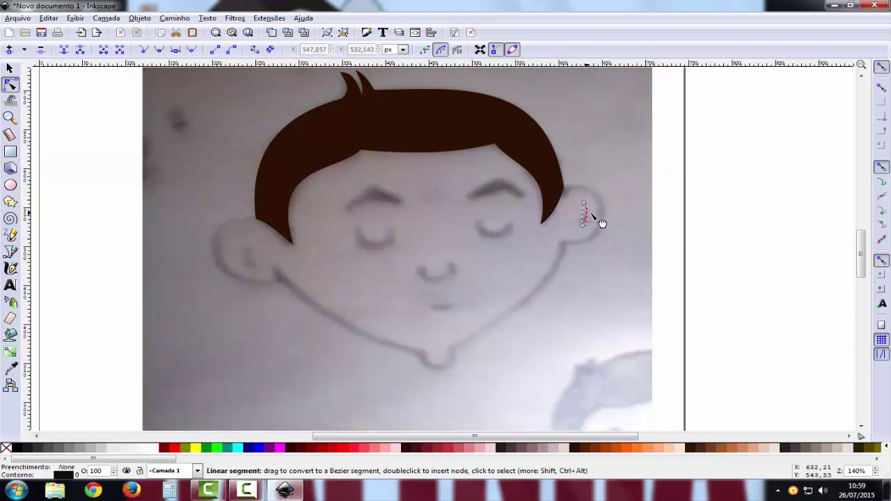
left_click(249, 259)
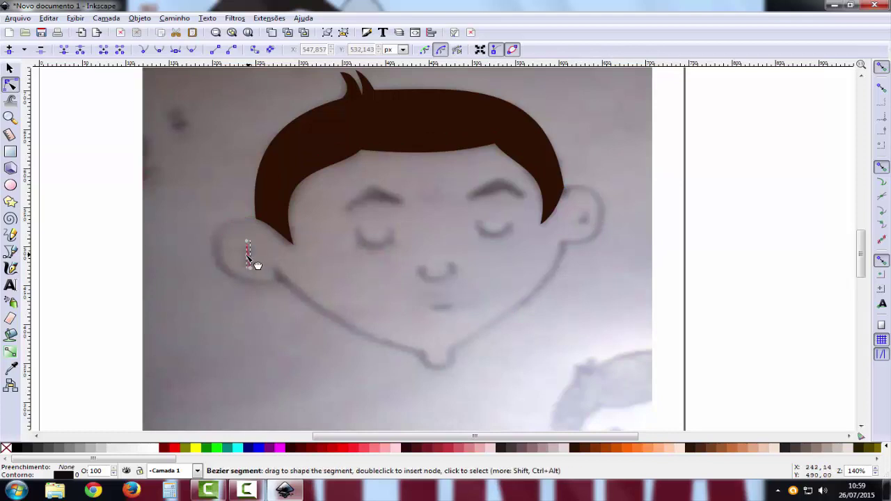
left_click_drag(256, 265, 247, 255)
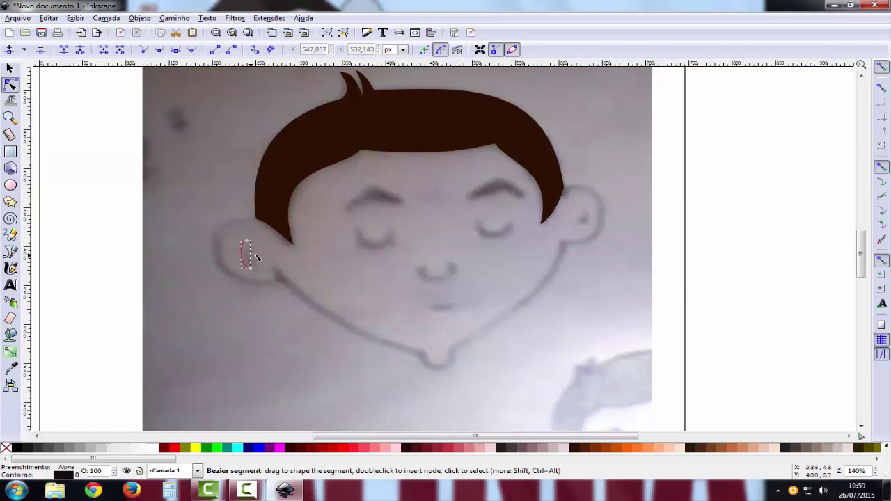
left_click(499, 325)
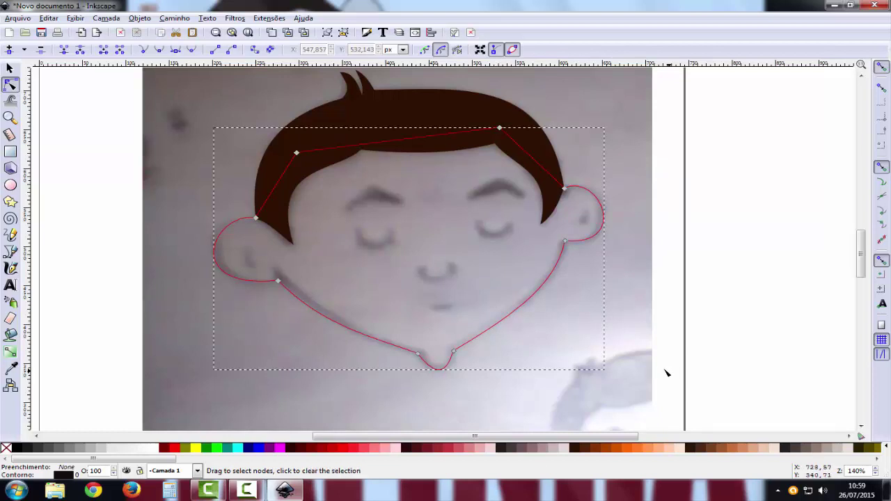
Fill the face outline with light skin colour #FFCCAA and return to object selection.
left_click(675, 449)
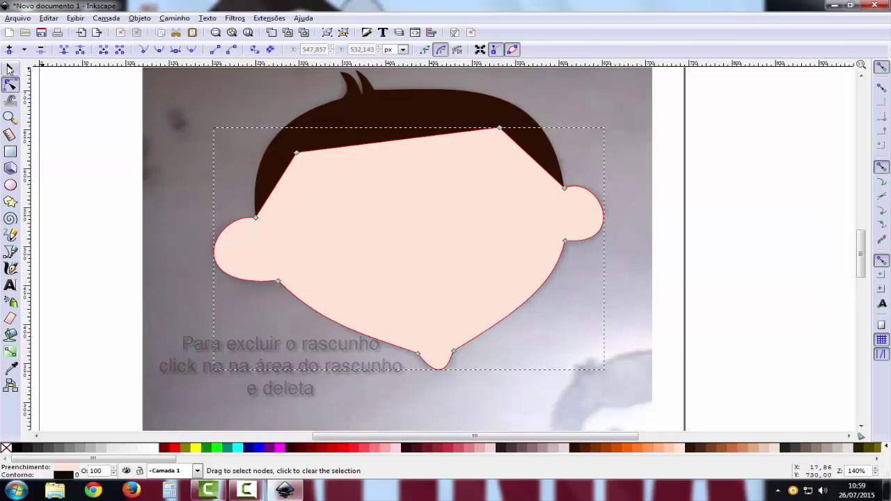
left_click(9, 67)
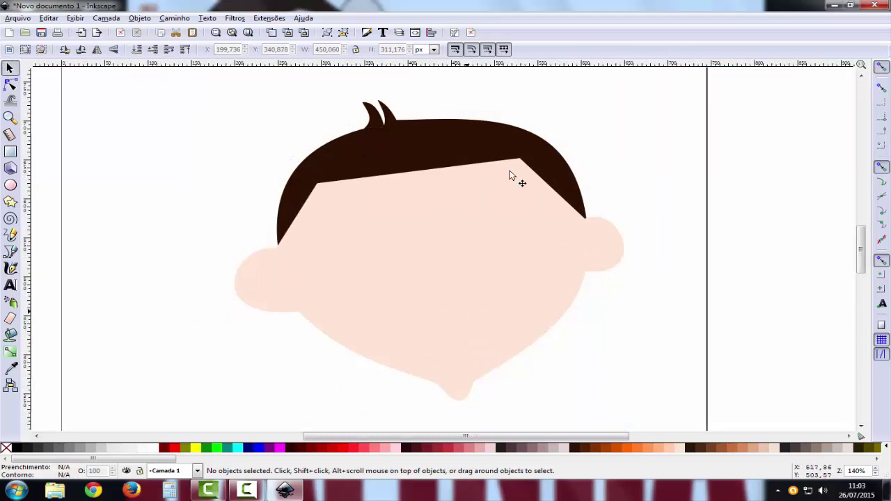
Lower the skin-filled face shape to the bottom so hair and features sit on top.
left_click(414, 270)
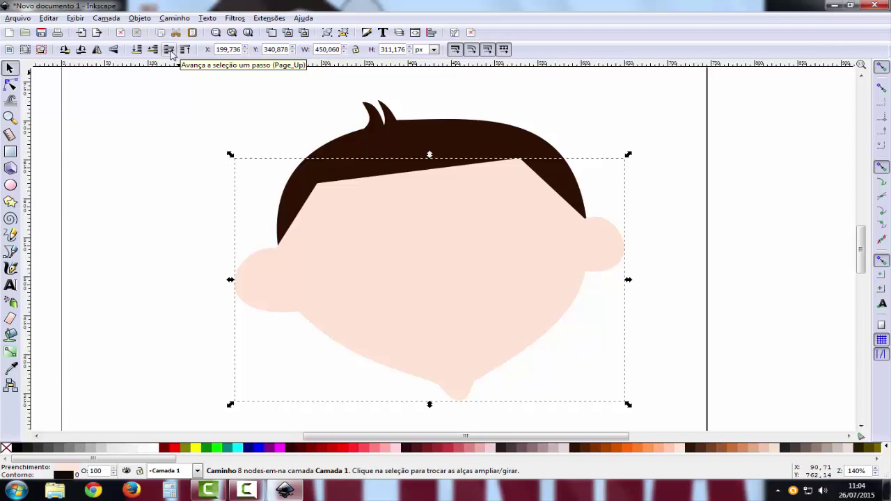
left_click(170, 54)
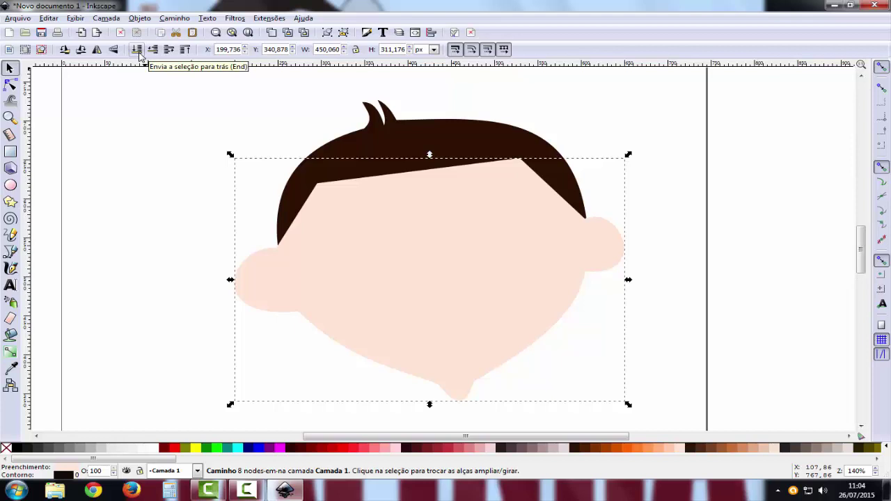
left_click(139, 53)
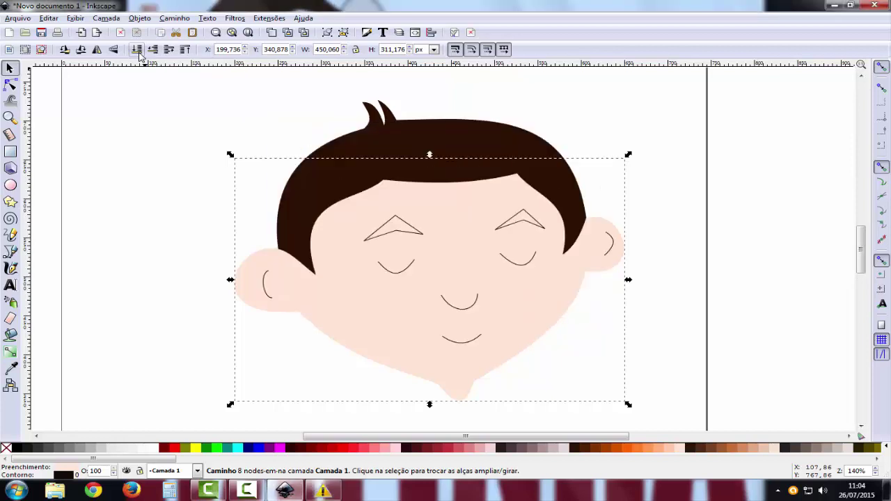
left_click(670, 220)
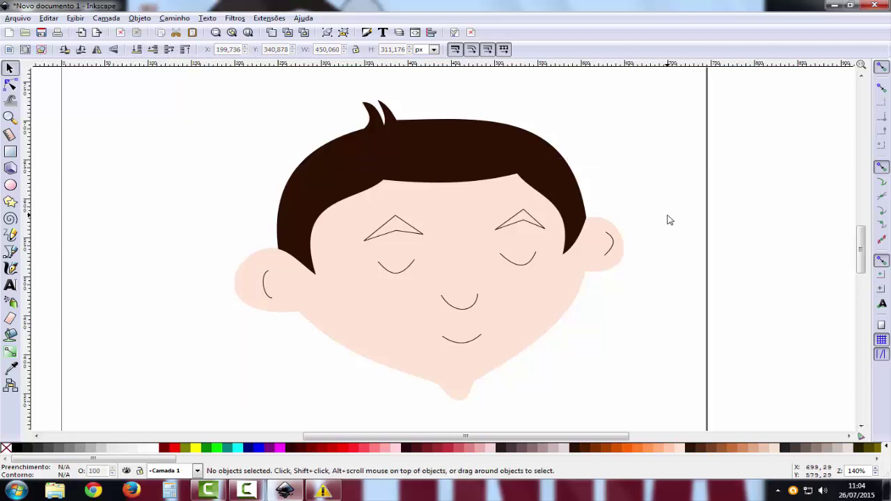
left_click(534, 227)
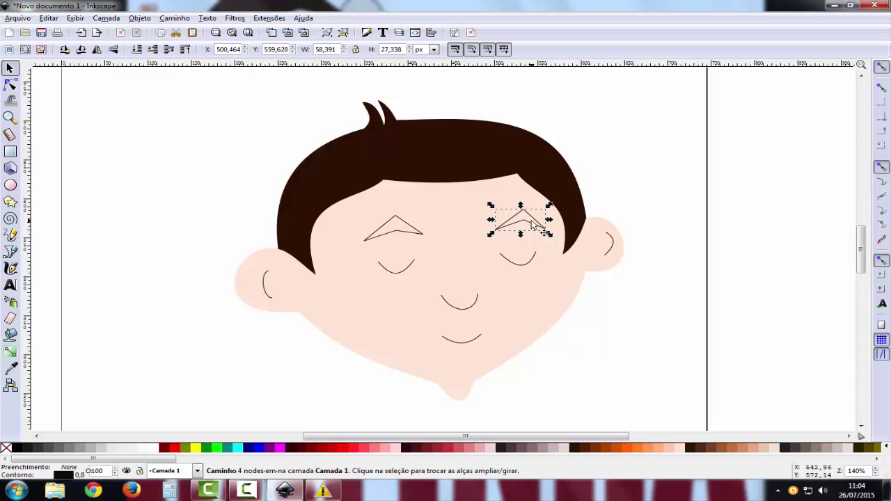
Fill both eyebrows with dark brown #2B1100 and nudge the left eyebrow's top point down.
left_click(574, 450)
key("Tab")
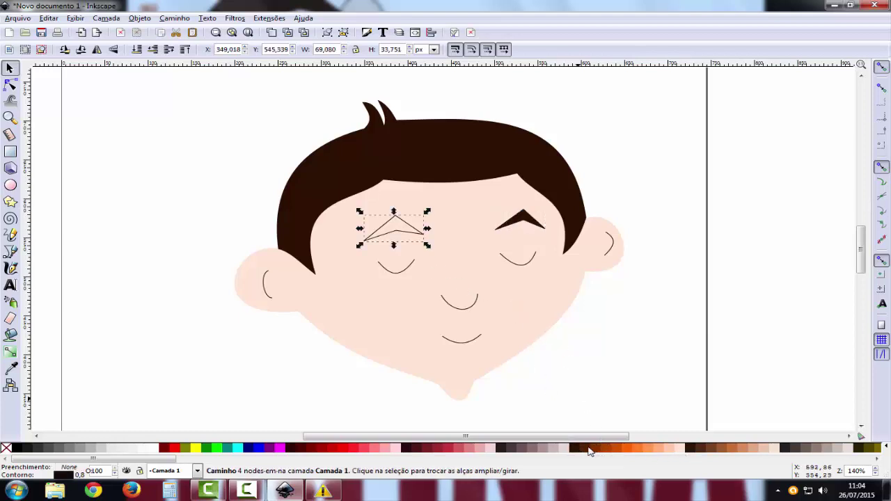
left_click(574, 450)
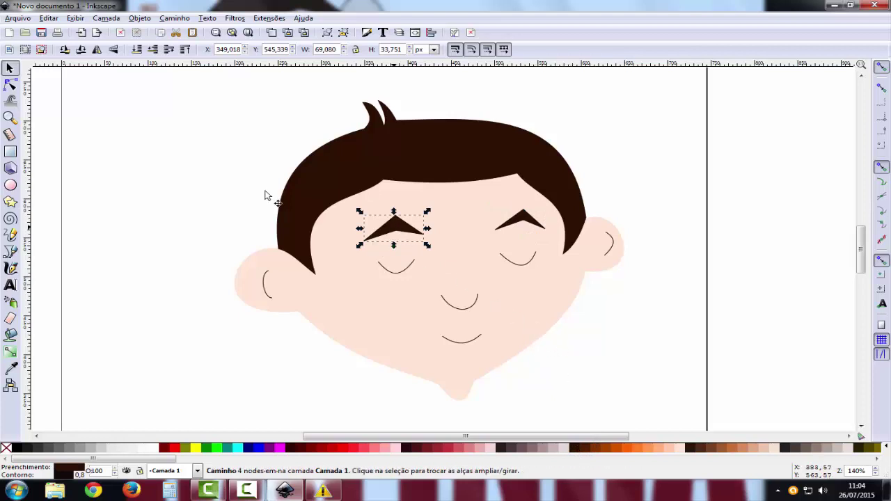
left_click(15, 87)
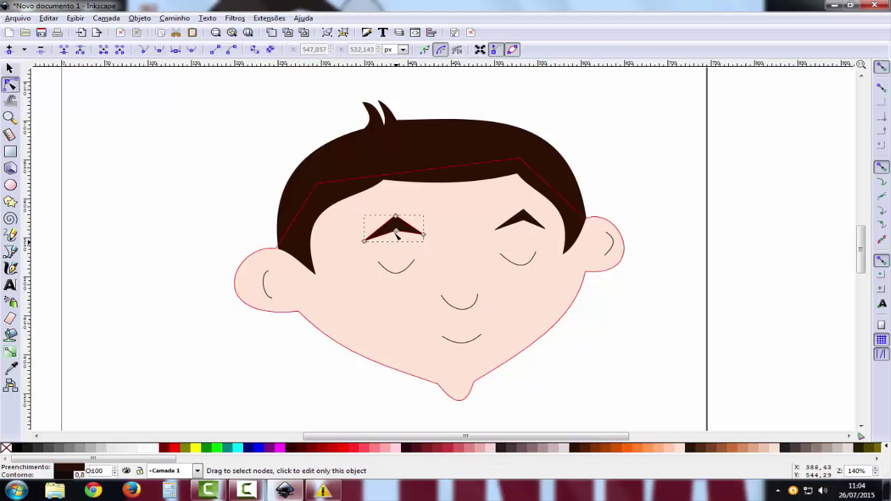
left_click_drag(397, 228, 368, 240)
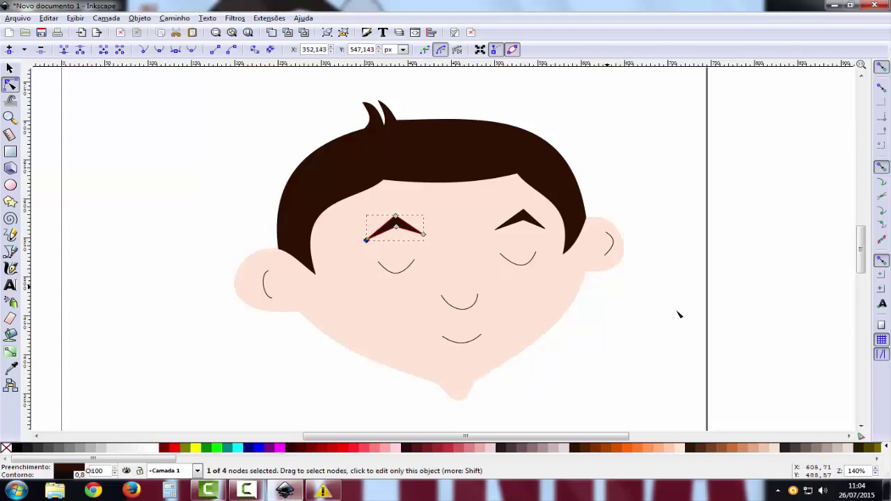
left_click(533, 264)
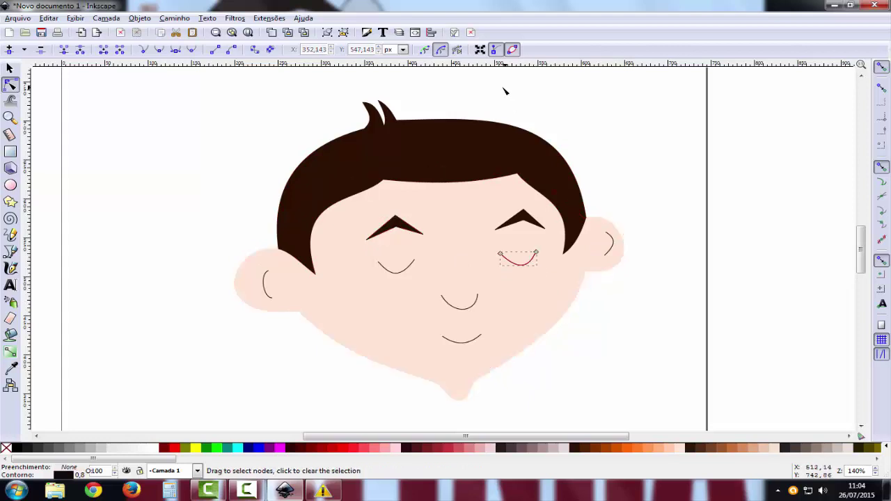
In Fill and Stroke, widen both eye strokes to 1.1 px and the mouth stroke to 1.4 px.
left_click(366, 32)
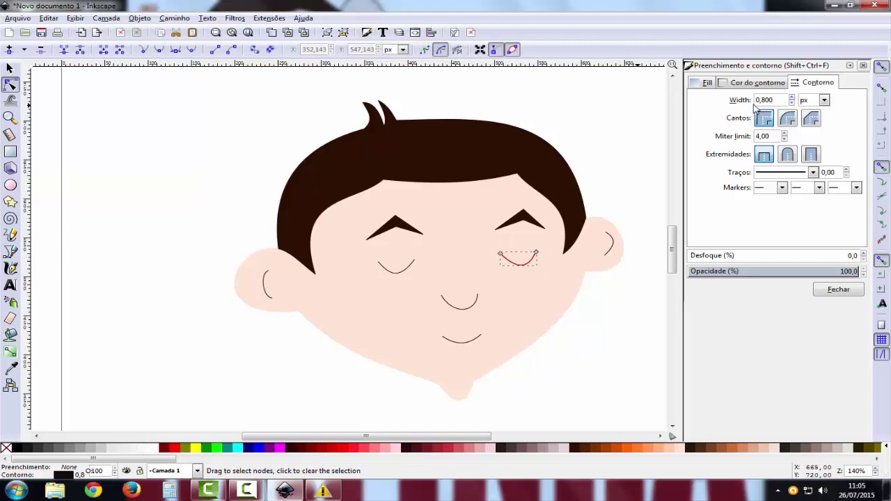
left_click(791, 97)
left_click(791, 98)
left_click(791, 97)
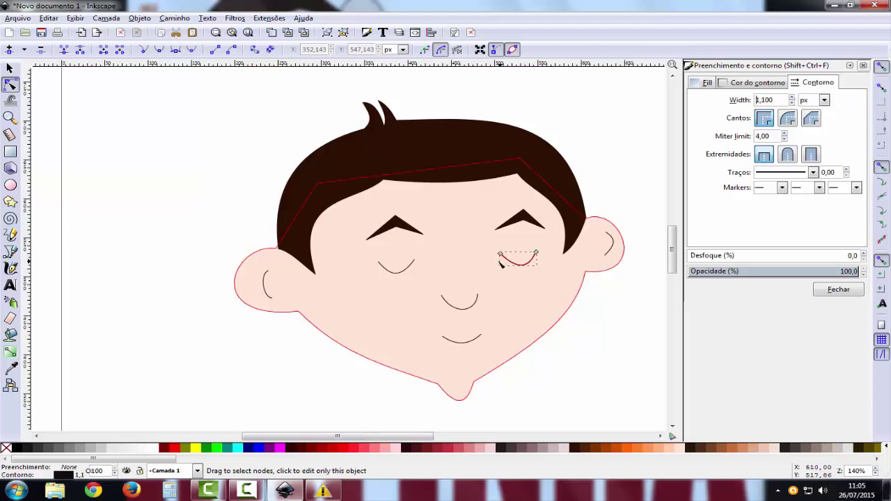
left_click(408, 270)
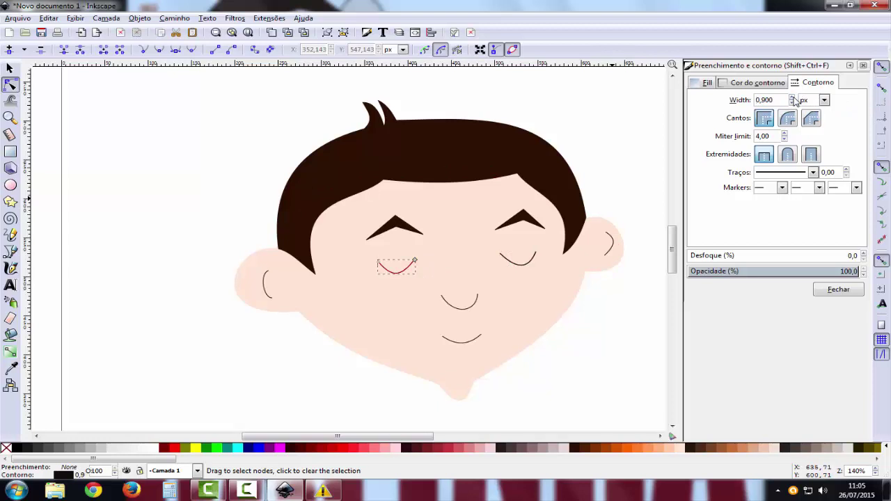
left_click(792, 98)
left_click(792, 98)
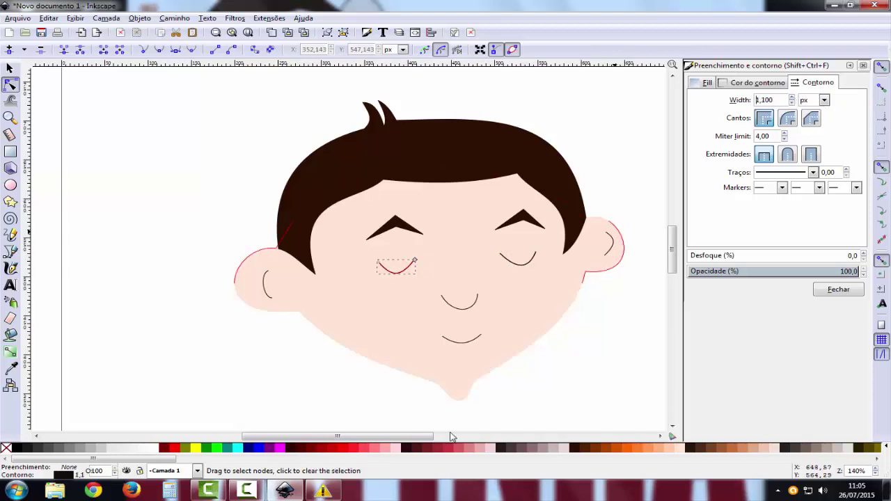
left_click(471, 344)
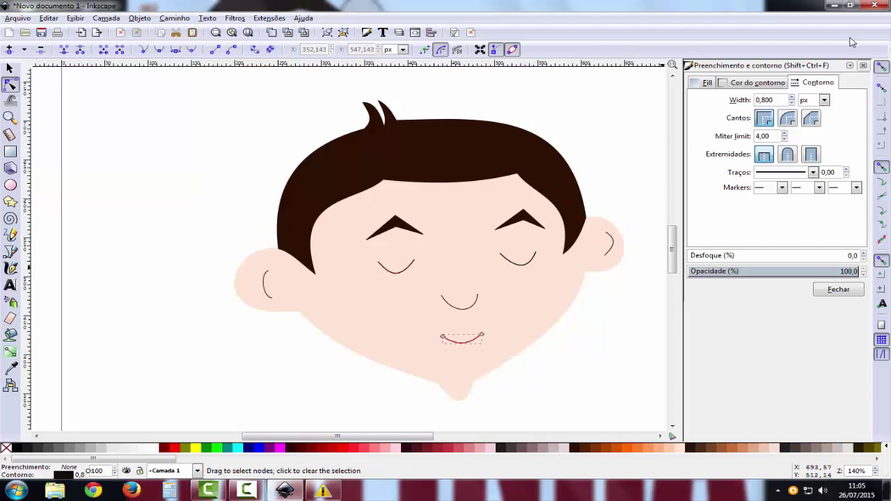
left_click(792, 98)
left_click(792, 98)
left_click(792, 98)
left_click(792, 99)
left_click(602, 357)
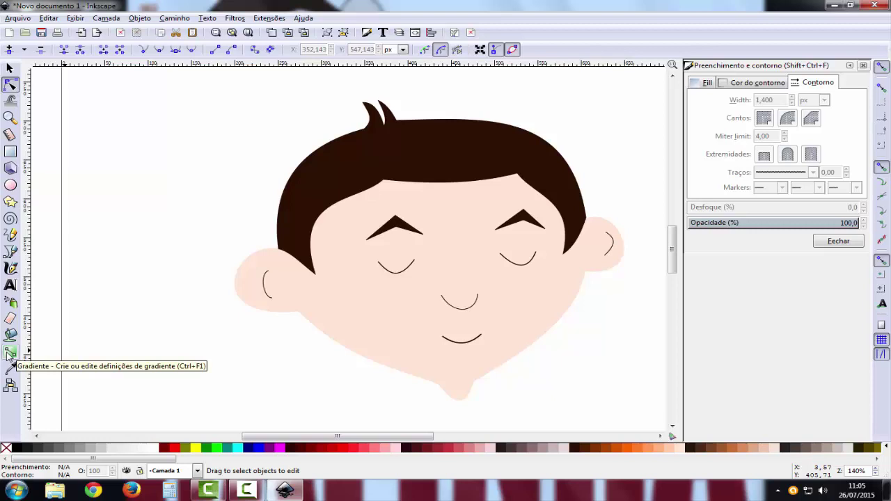
Apply a vertical gradient to the face and stretch it across the whole face.
left_click(9, 353)
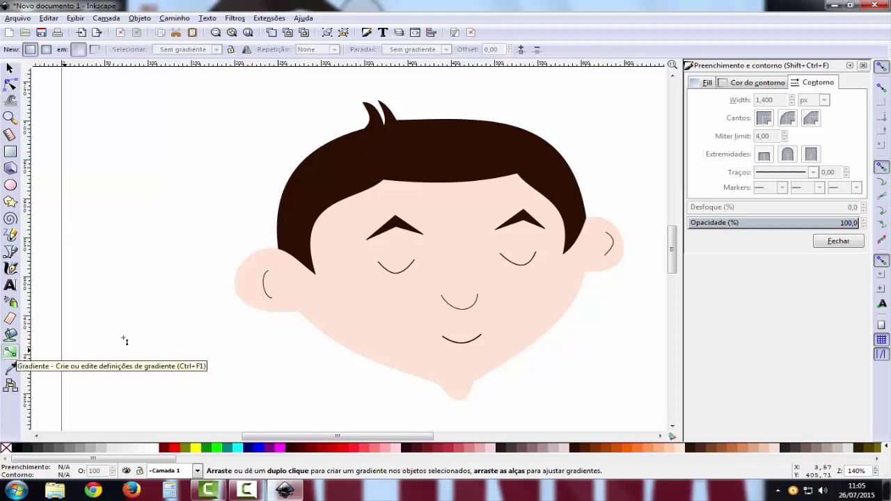
left_click(413, 376)
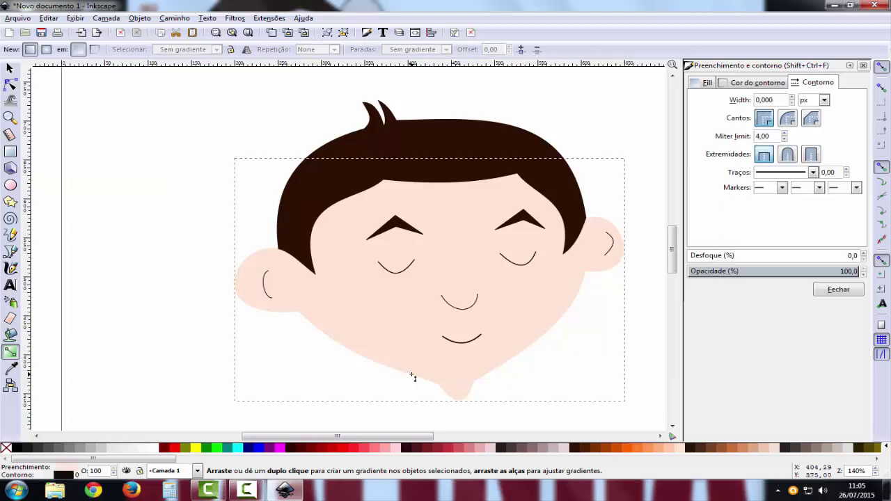
left_click_drag(412, 374, 417, 369)
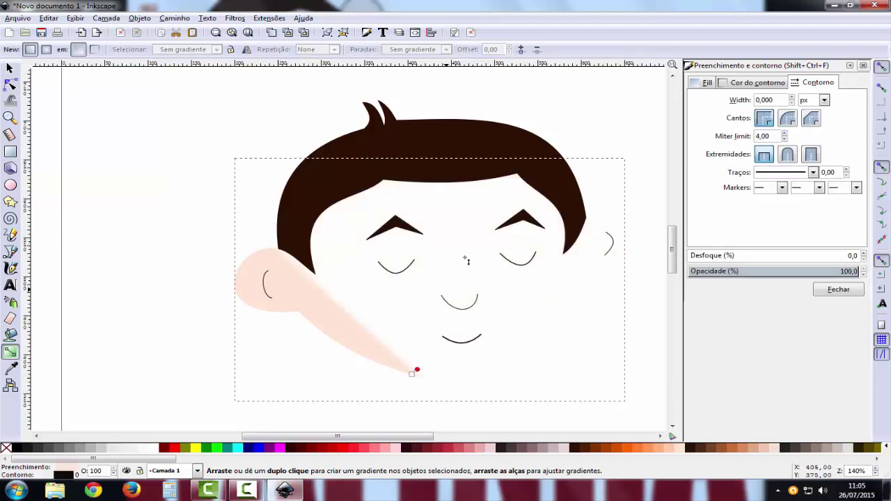
left_click_drag(467, 260, 466, 231)
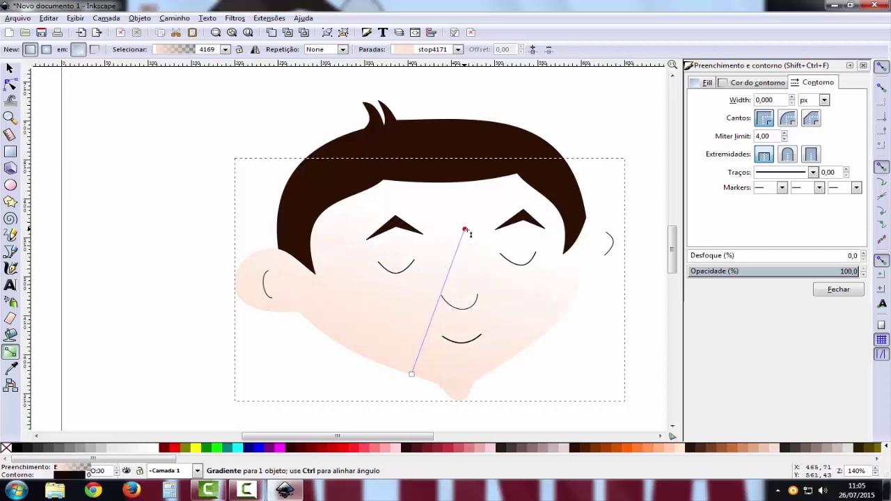
Set both gradient stops to peach, with #FFCCAA on the start stop.
left_click(465, 229)
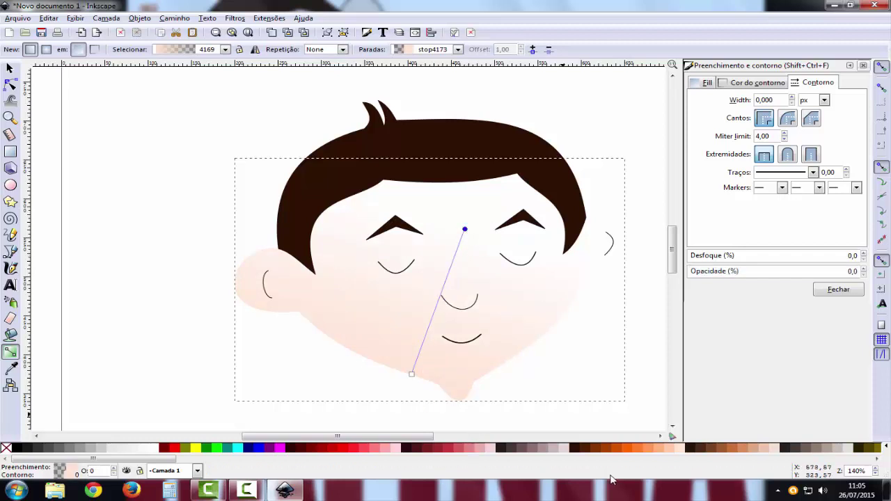
left_click(682, 452)
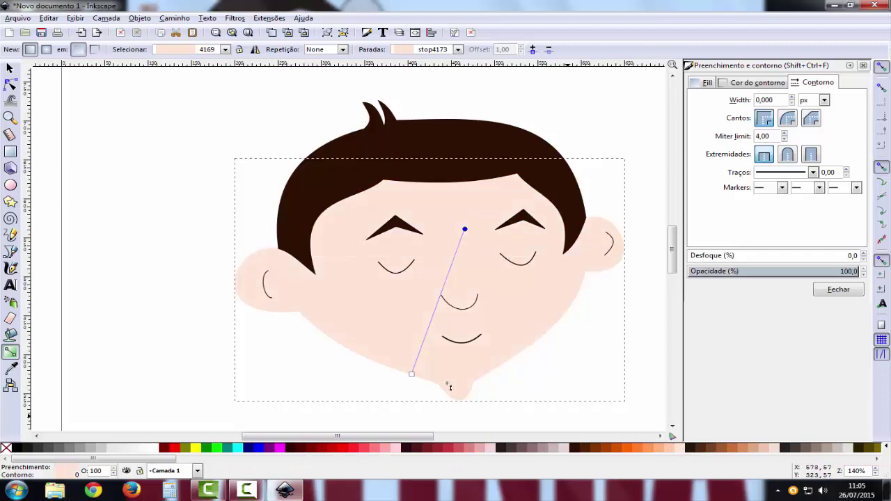
left_click(411, 374)
left_click(671, 451)
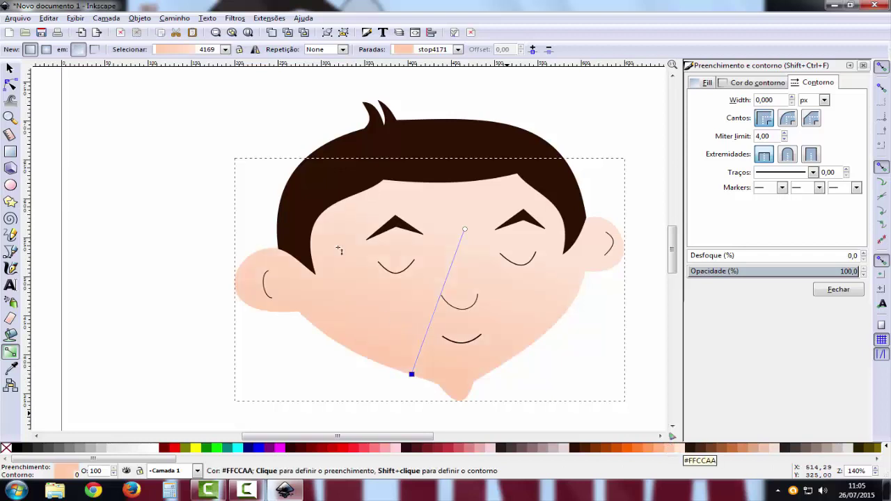
Move the gradient end point toward the nose, then close Fill and Stroke.
left_click_drag(465, 229, 460, 238)
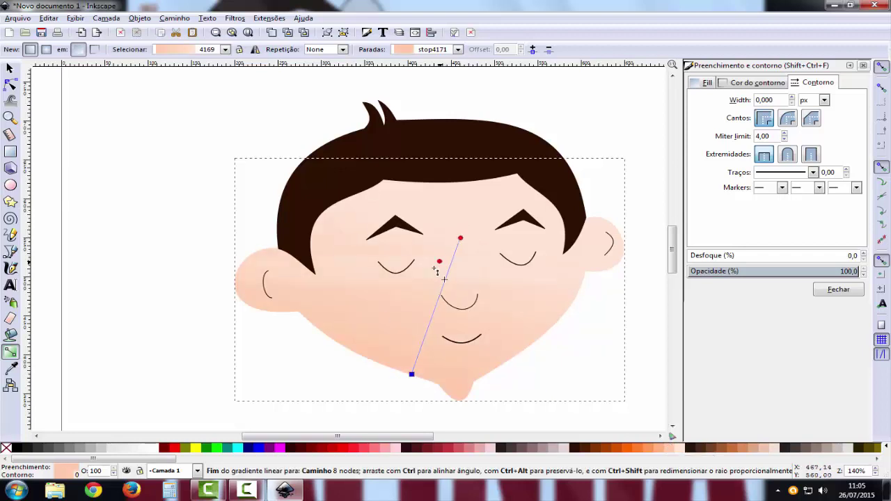
left_click_drag(433, 269, 434, 269)
left_click(432, 267)
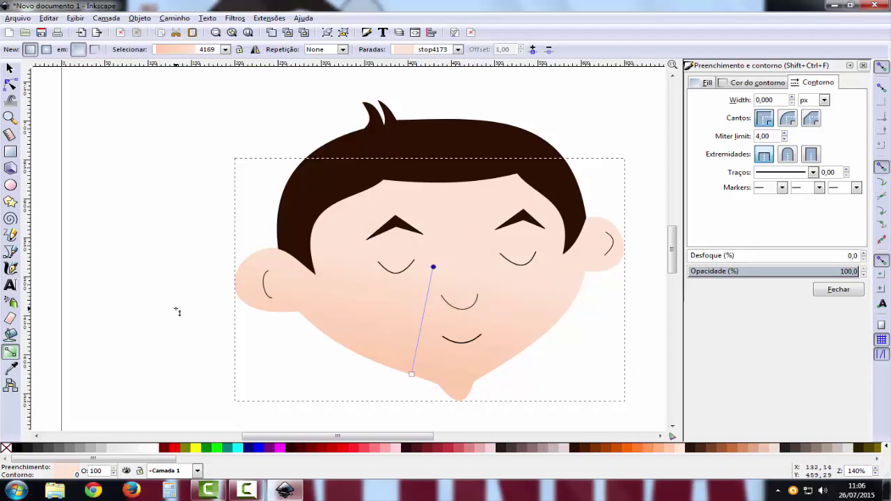
key("Escape")
key("Escape")
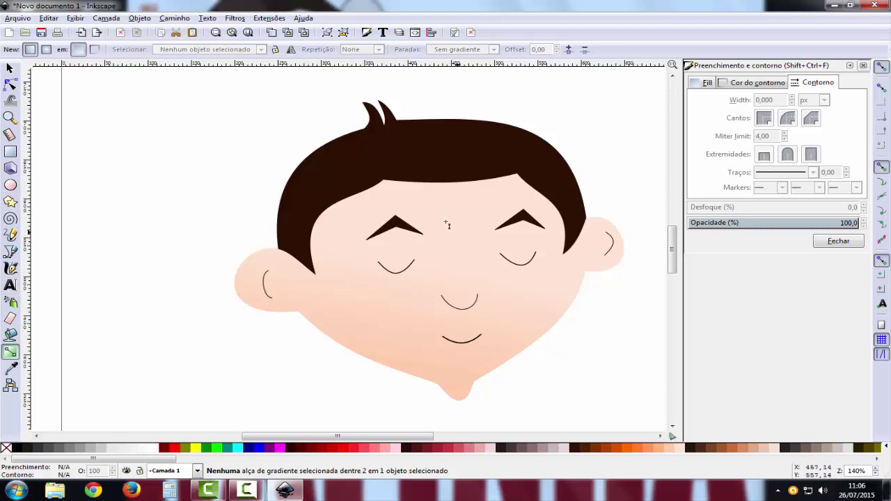
scroll(449, 222, "up", 2)
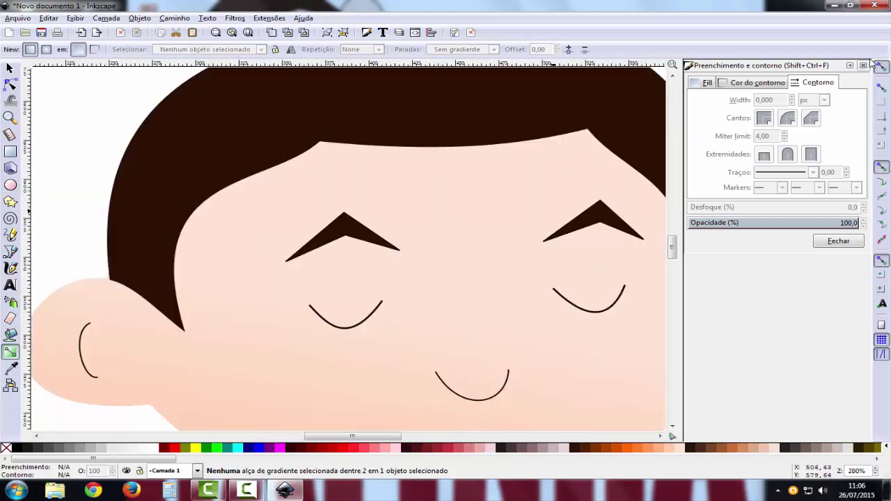
left_click(864, 65)
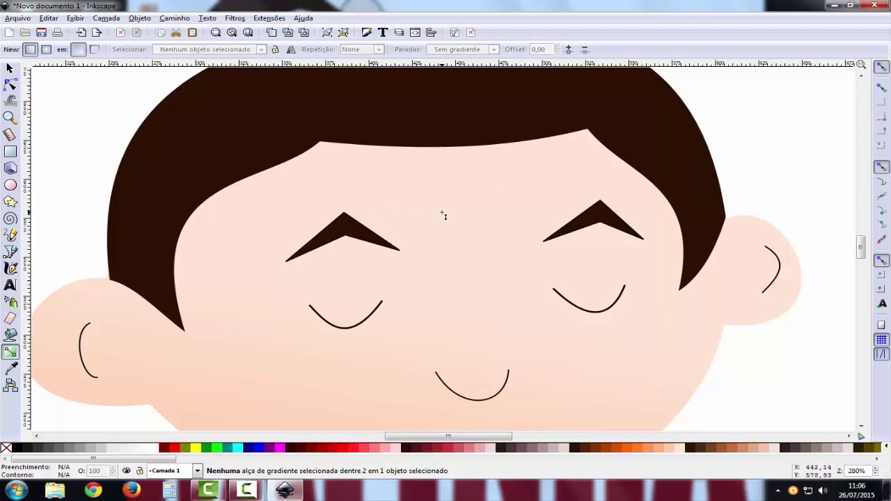
Draw a tiny outlined circle on the forehead between the eyebrows.
key("Escape")
left_click(11, 185)
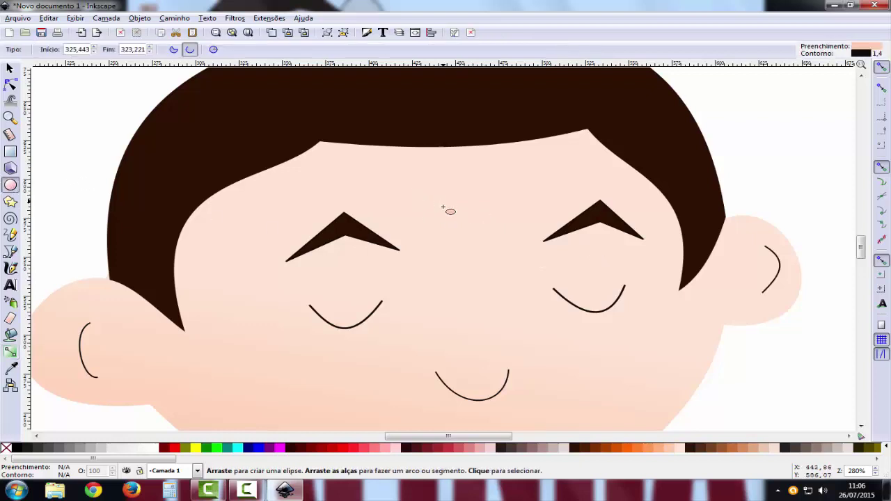
left_click_drag(443, 207, 454, 211)
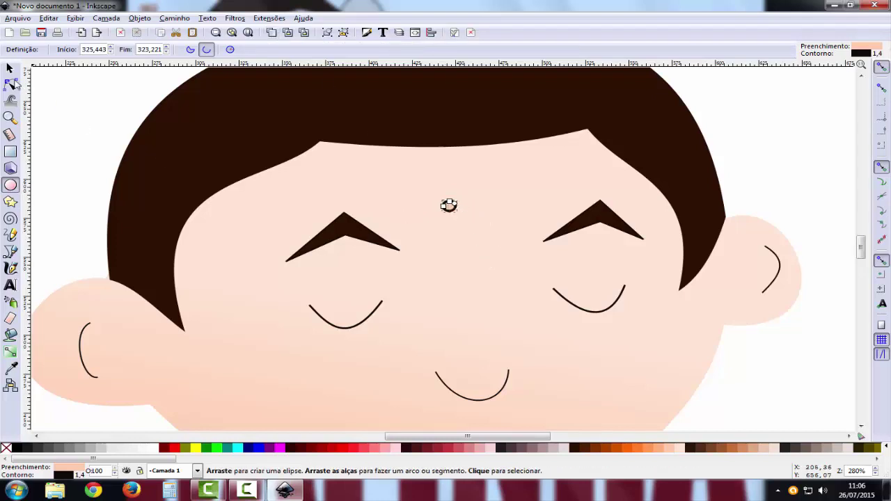
Duplicate the freckle with Ctrl+D into four more copies arranged in a small cluster.
left_click(10, 68)
key("ctrl+d")
left_click_drag(457, 206, 473, 208)
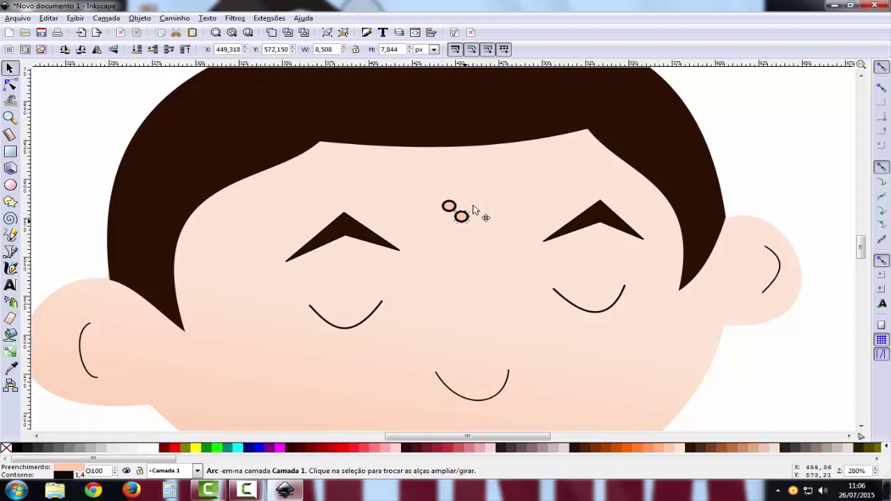
left_click_drag(465, 205, 471, 200)
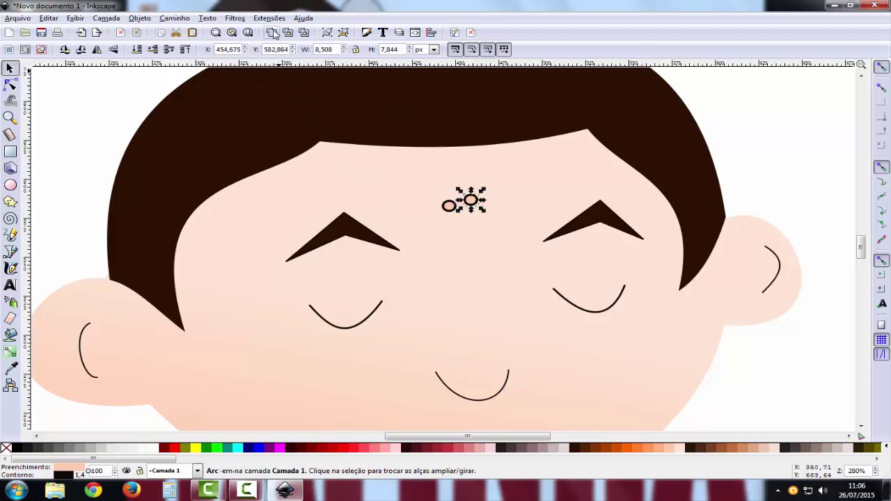
key("ctrl+d")
left_click_drag(471, 199, 465, 216)
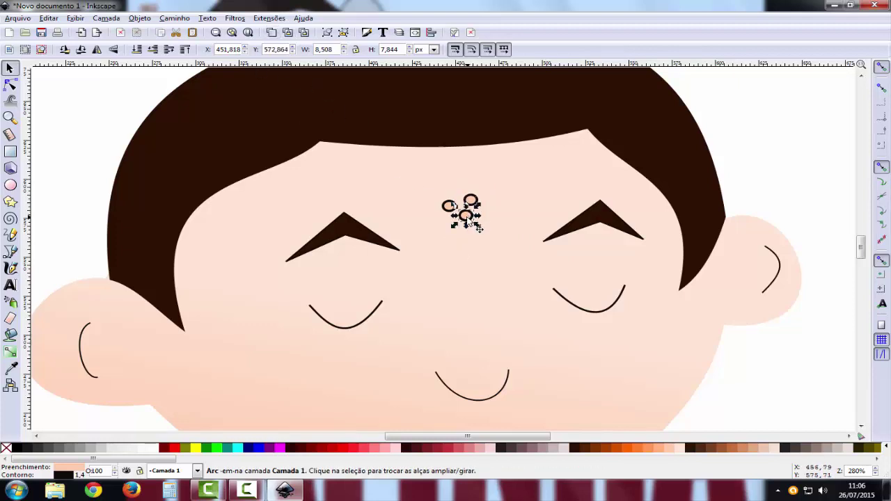
key("alt+Right")
key("alt+Right")
key("alt+Right")
key("ctrl+d")
left_click_drag(466, 216, 486, 210)
left_click(272, 32)
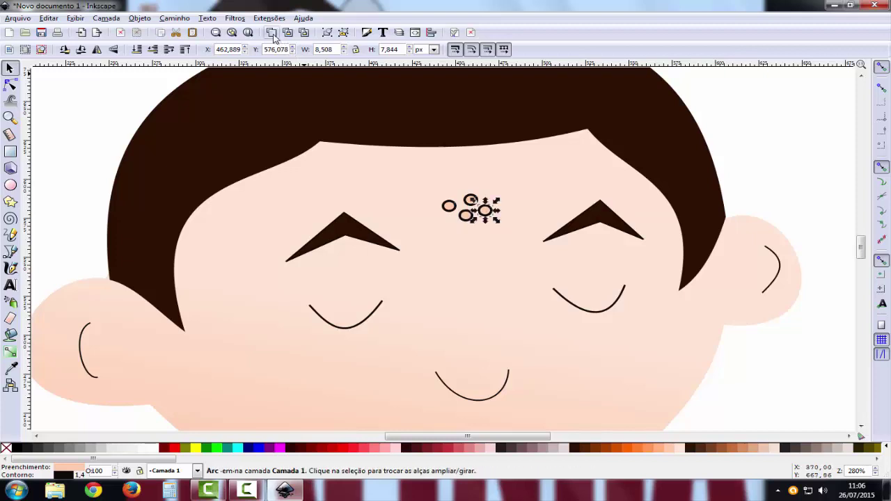
key("Escape")
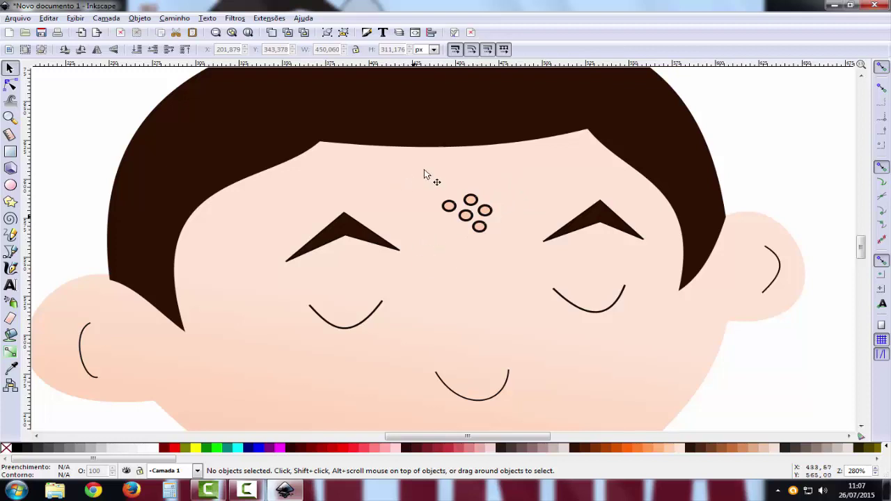
Select all five freckles and lower their stroke width to 0.
left_click(10, 85)
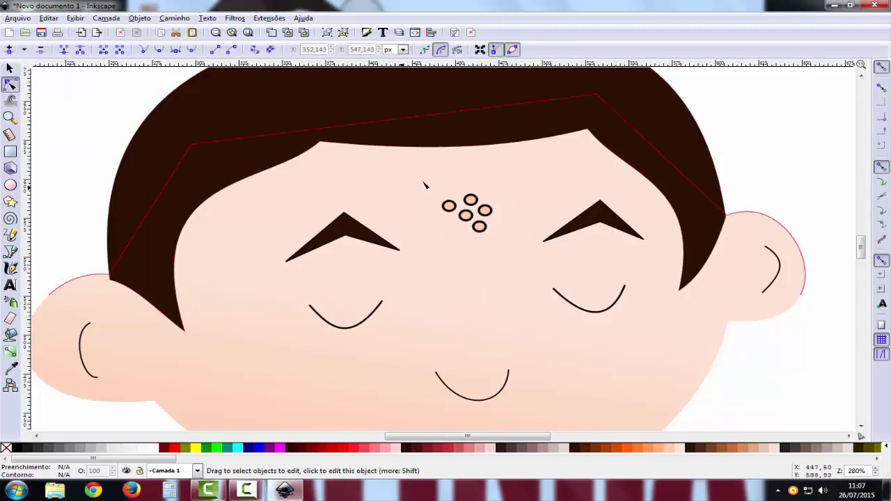
left_click_drag(419, 182, 516, 252)
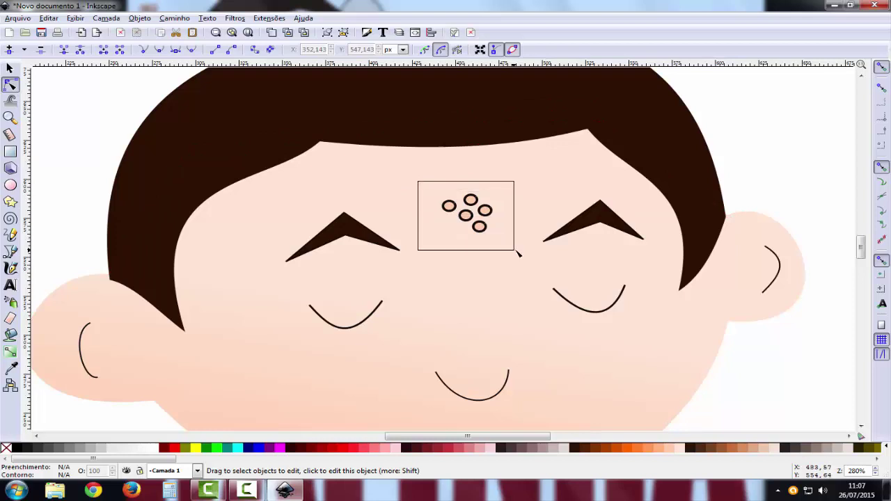
left_click(368, 32)
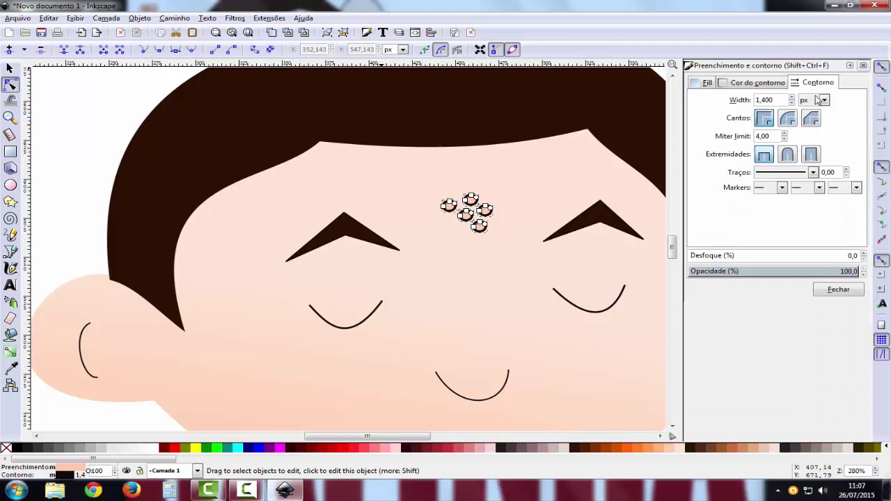
left_click(792, 103)
left_click(792, 103)
left_click(792, 103)
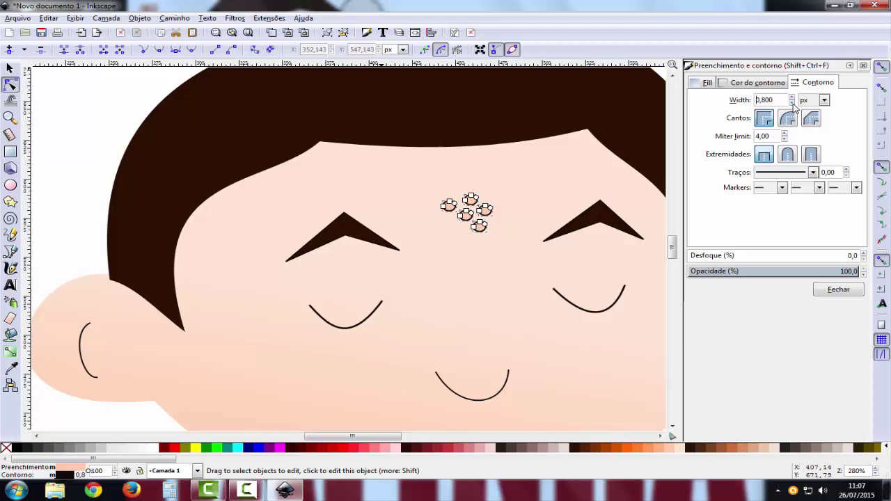
left_click(792, 103)
left_click(792, 103)
left_click(792, 103)
left_click(792, 103)
left_click(792, 103)
left_click(792, 103)
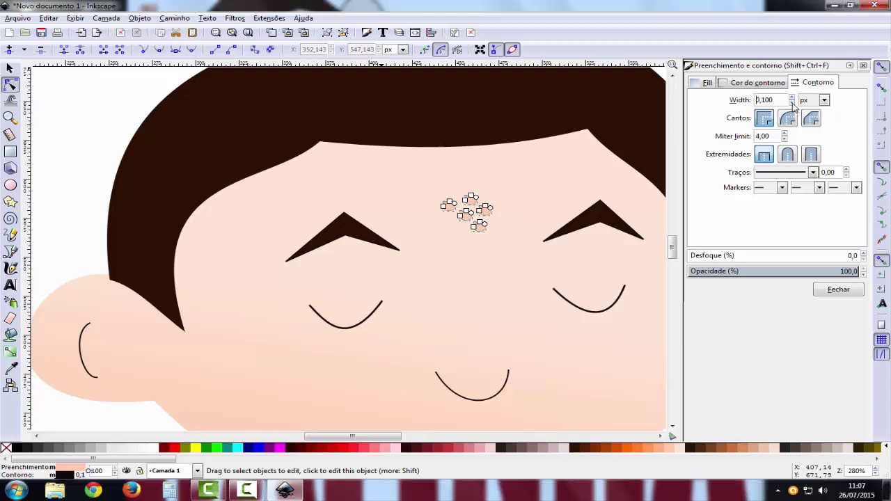
left_click(792, 103)
Close Fill and Stroke, then select and deselect the face shape.
left_click(863, 66)
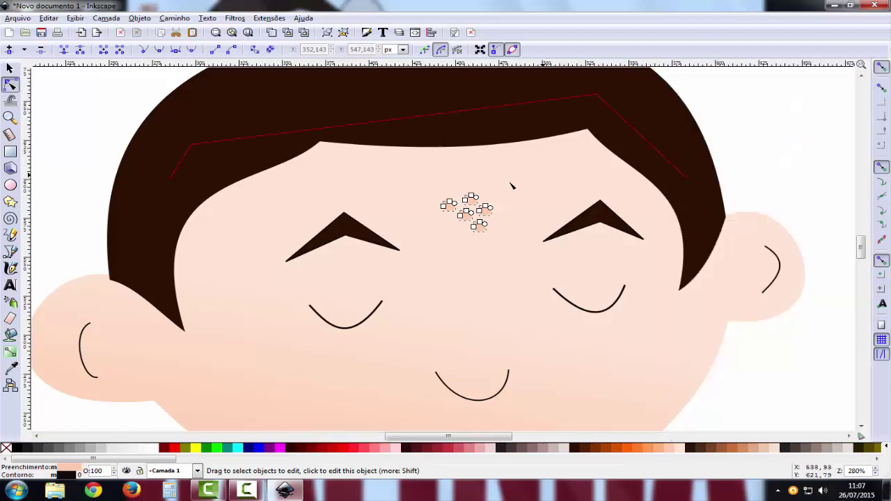
left_click(513, 185)
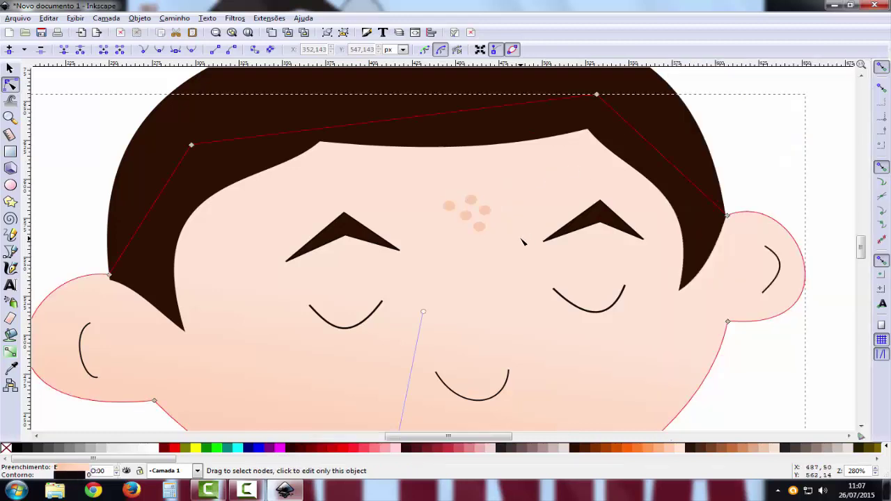
left_click(827, 123)
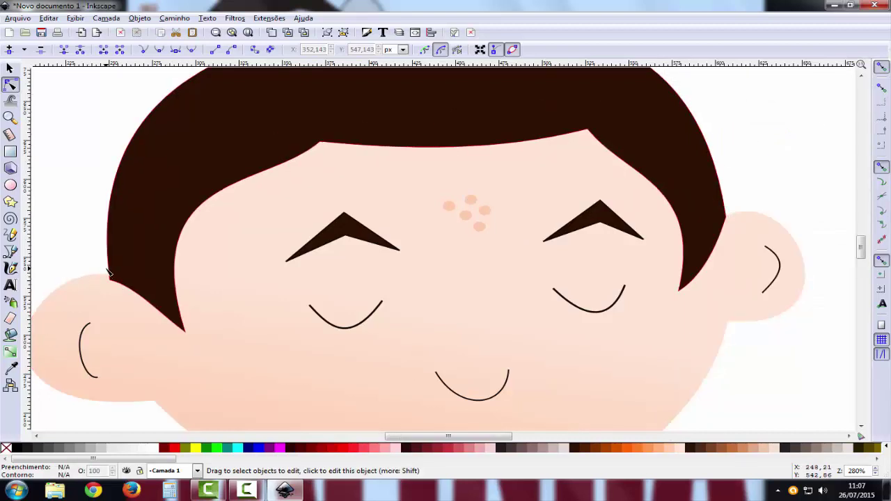
Nudge the hair's corner point slightly upward.
scroll(110, 276, "up", 2)
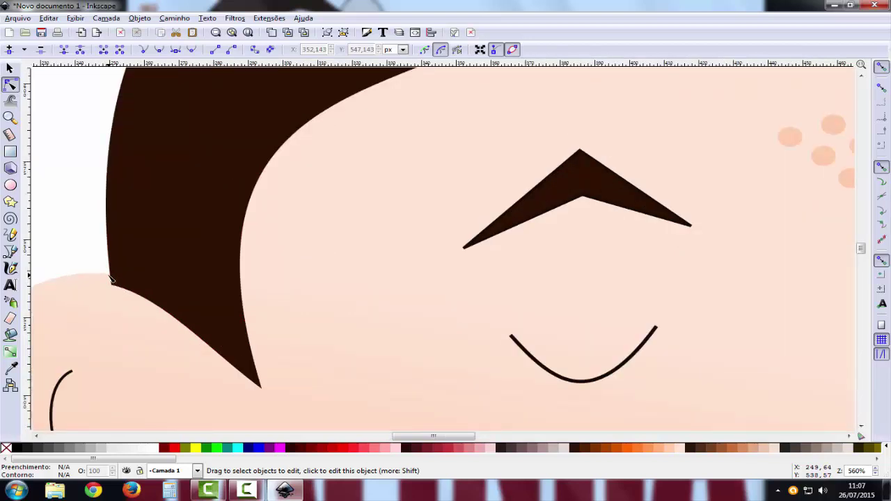
left_click(111, 286)
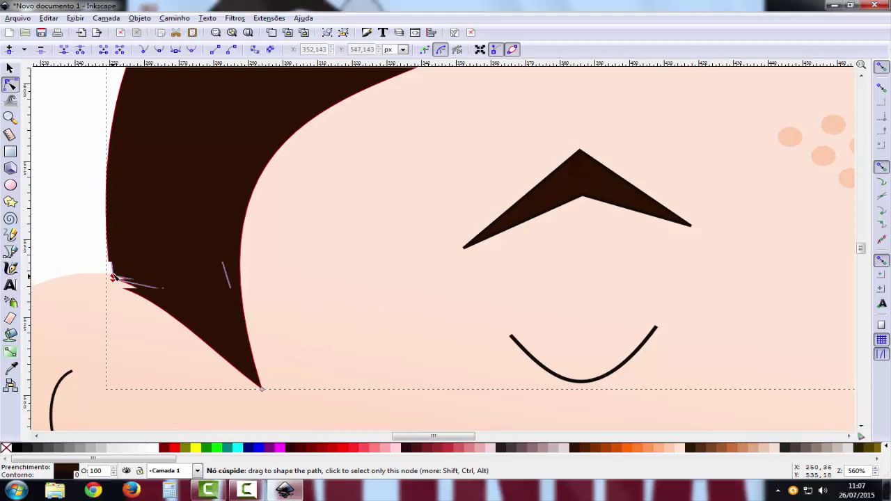
left_click_drag(113, 284, 115, 277)
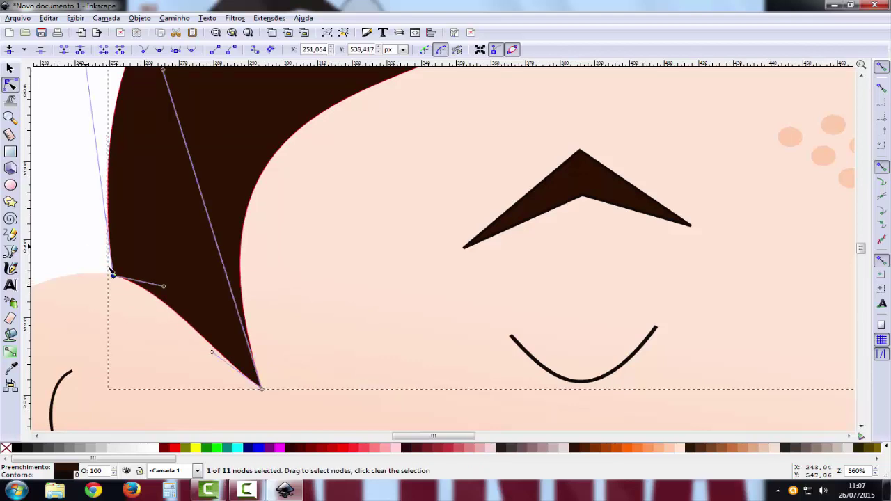
left_click(110, 270)
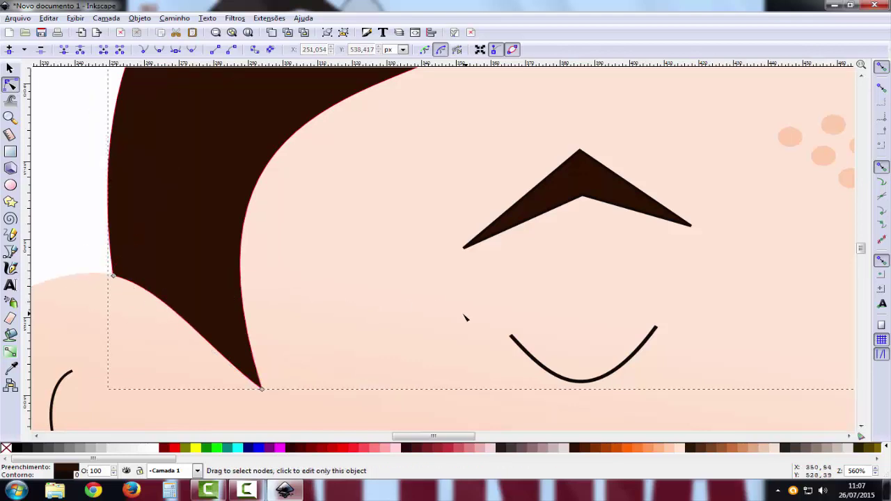
Select the hair's pointed node beside the right ear, then zoom out and deselect.
scroll(510, 438, "right", 1)
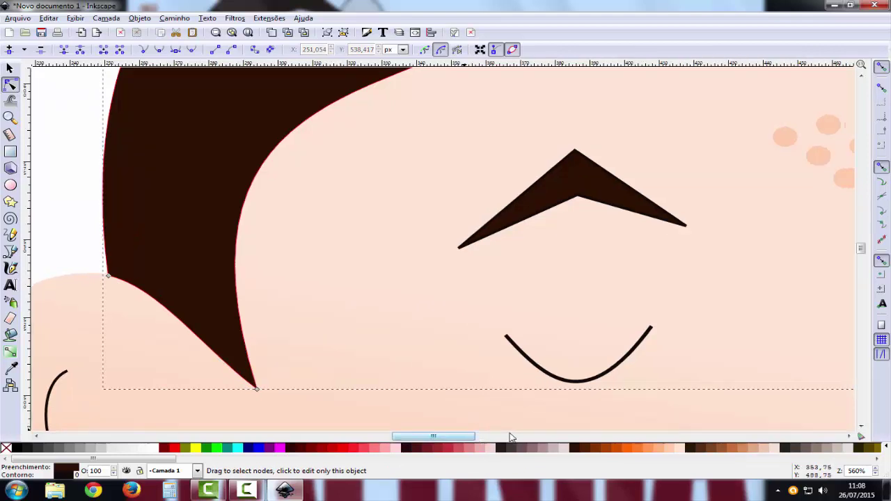
left_click(560, 437)
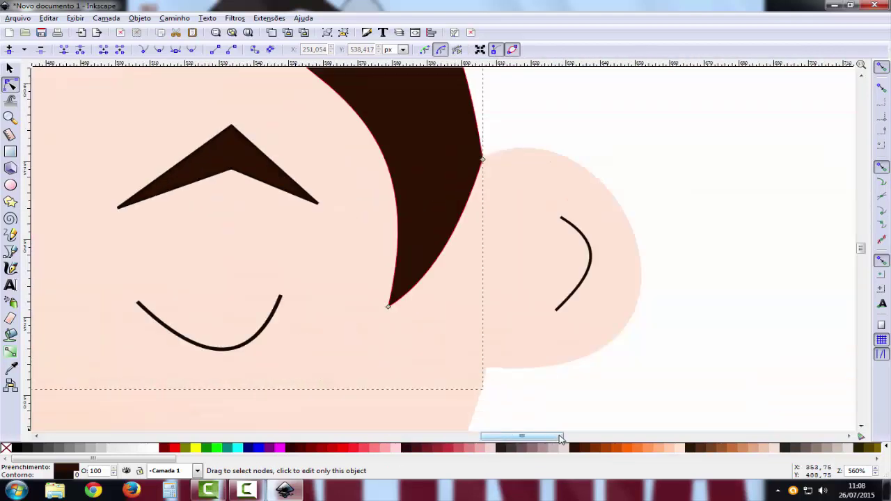
left_click(483, 160)
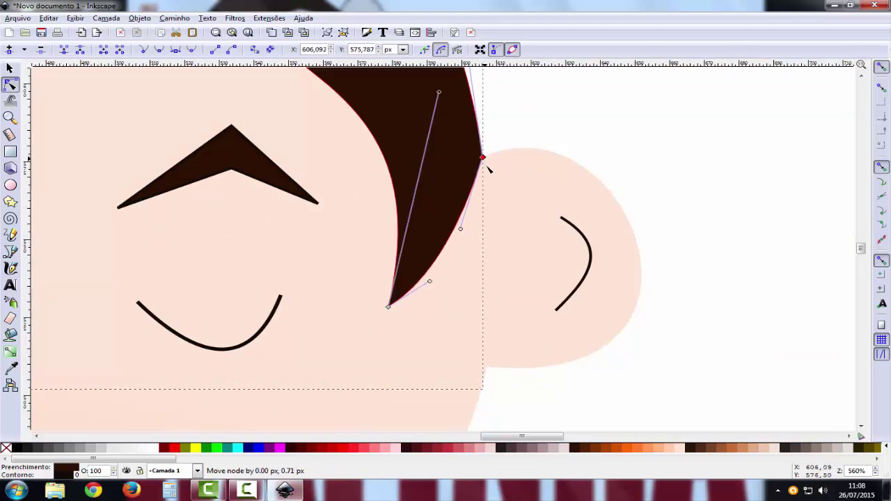
key("Escape")
scroll(189, 211, "down", 3)
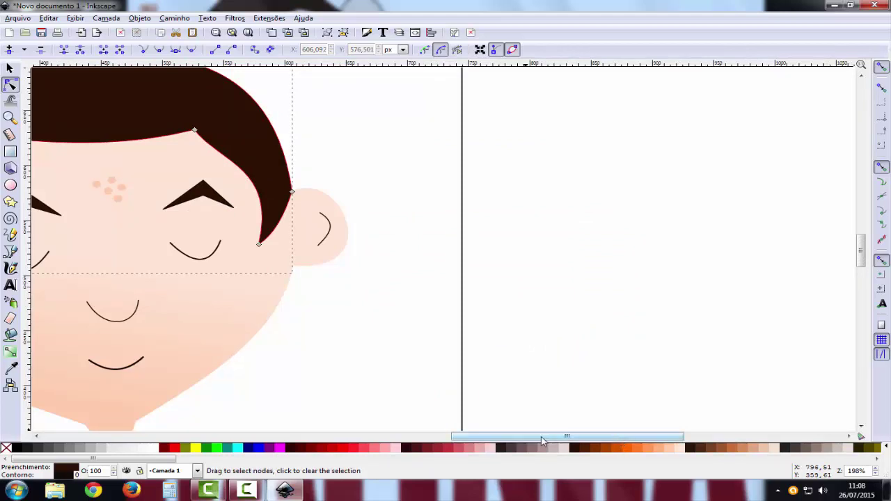
scroll(497, 319, "down", 1)
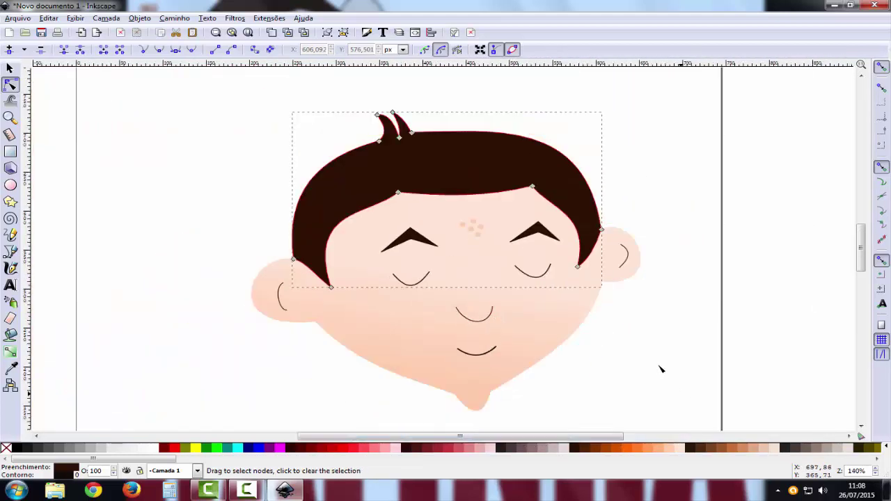
left_click(797, 339)
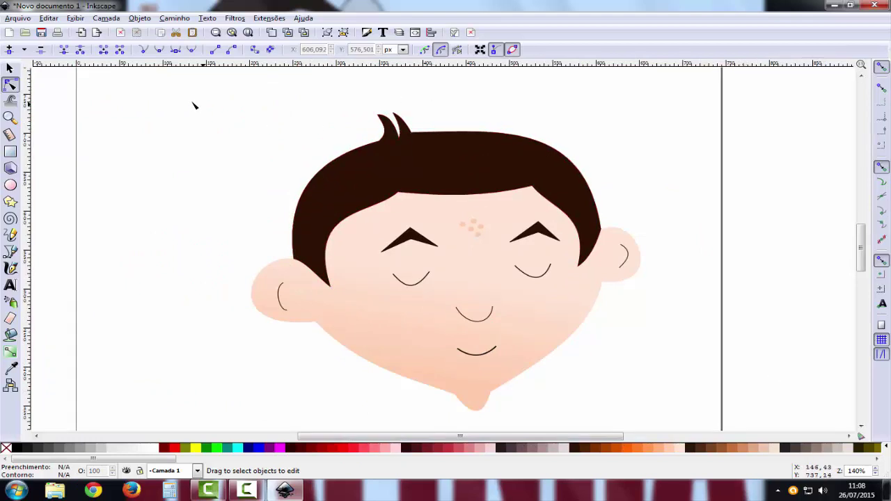
Box-select every part of the head and group them with Objeto > Agrupar.
left_click_drag(193, 85, 725, 414)
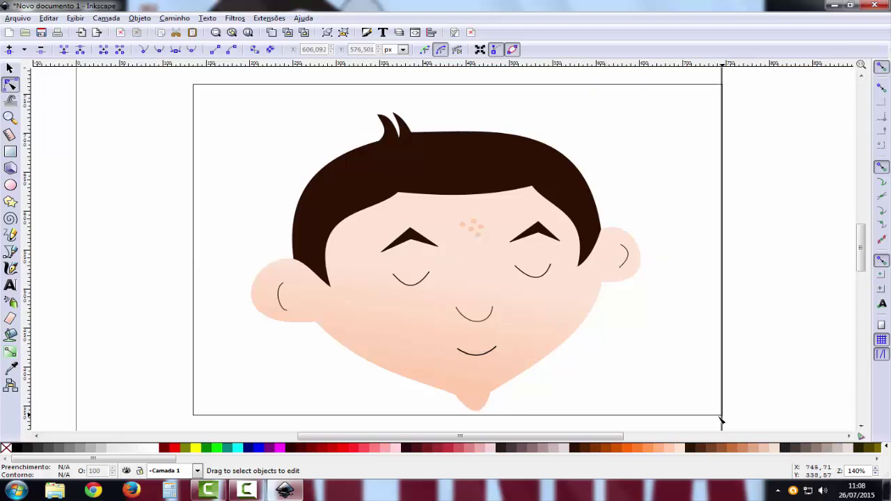
left_click_drag(726, 416, 717, 426)
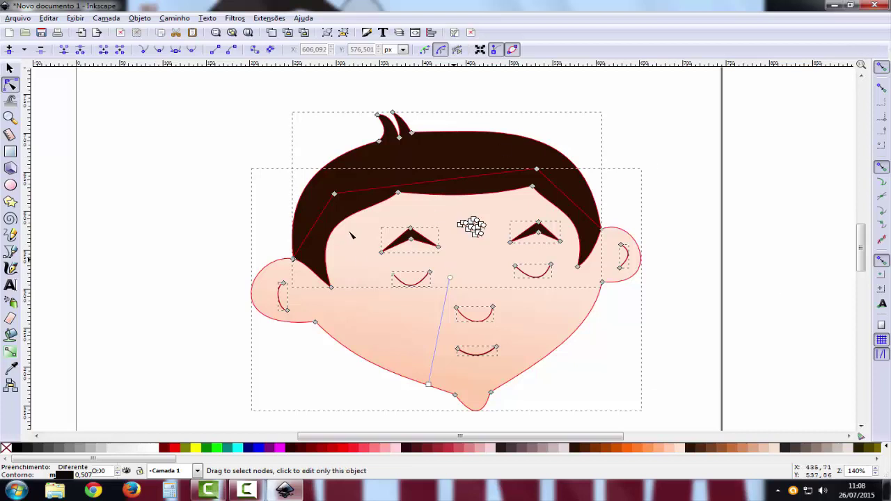
left_click(141, 19)
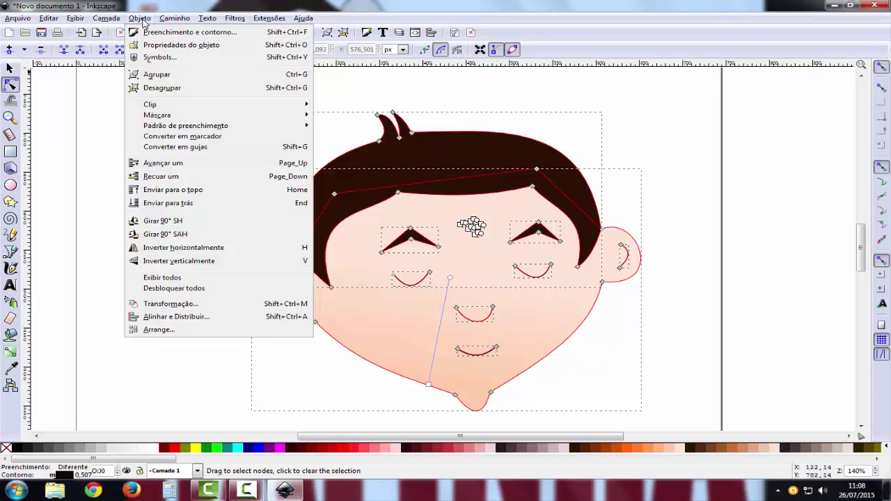
left_click(169, 77)
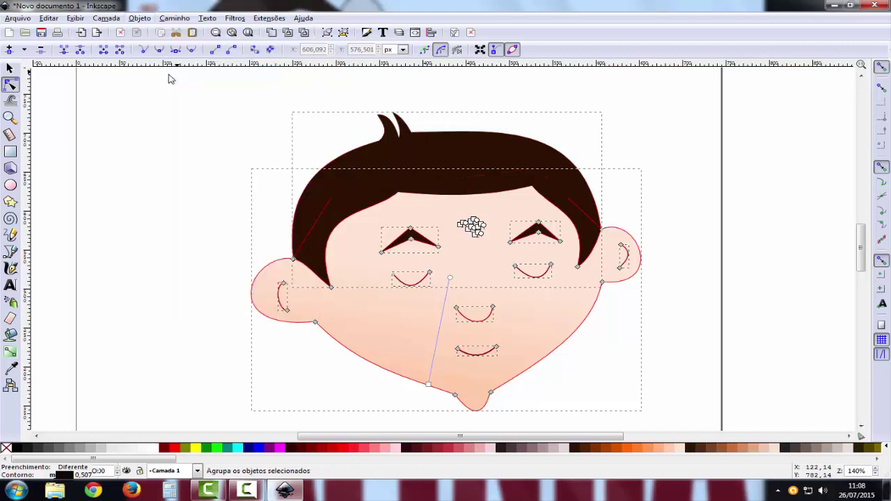
With the Selector tool active, nudge the grouped face slightly left.
left_click(206, 266)
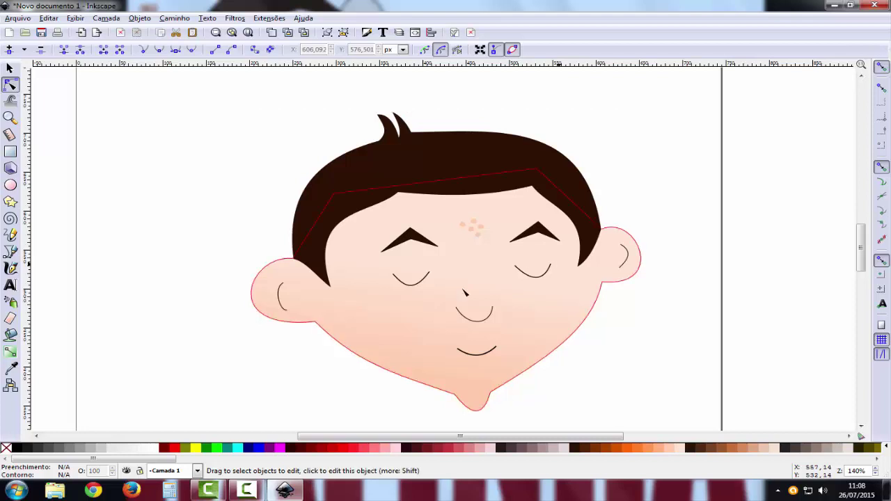
left_click(10, 68)
key("s")
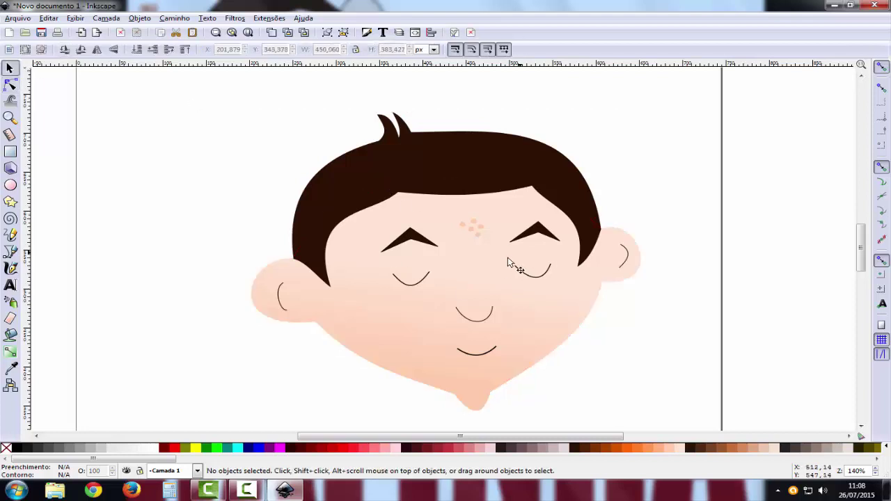
mouse_move(480, 271)
left_mouse_down()
mouse_move(417, 274)
mouse_move(418, 249)
mouse_move(446, 270)
mouse_move(476, 276)
mouse_move(479, 260)
mouse_move(488, 268)
mouse_move(476, 271)
left_mouse_up()
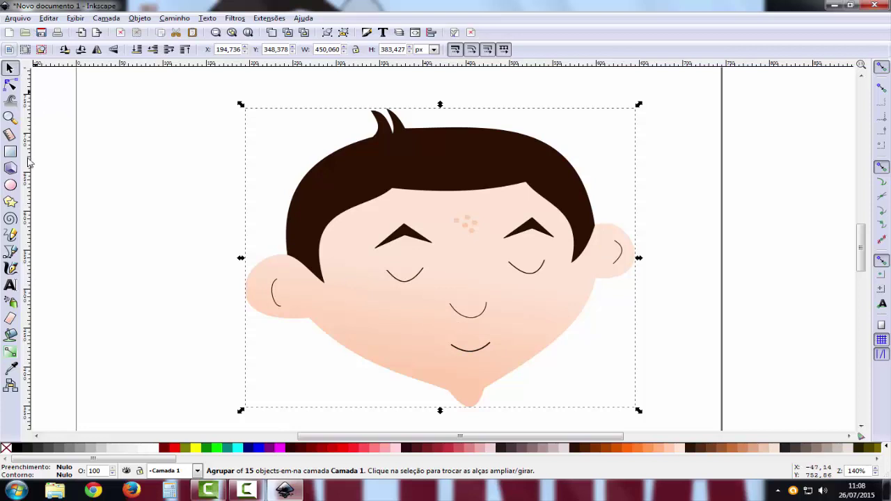
Export the selected group as g4187.png to the Desktop, then minimise Inkscape.
left_click(19, 18)
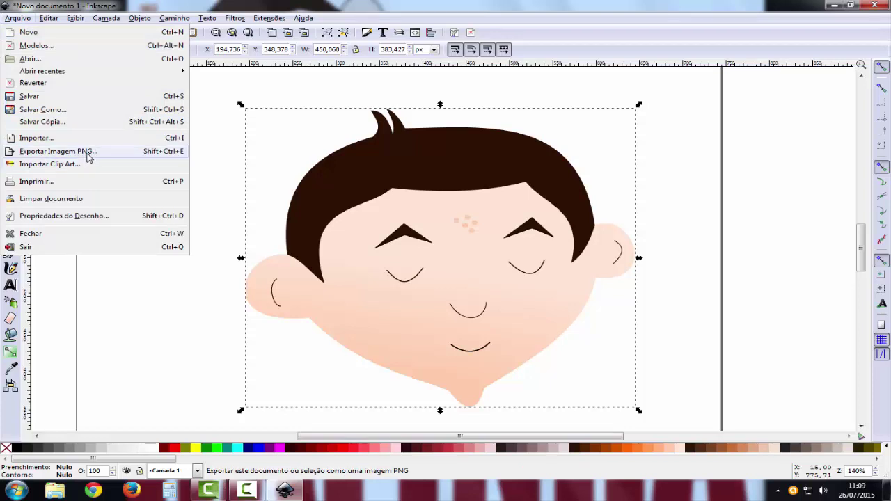
left_click(87, 153)
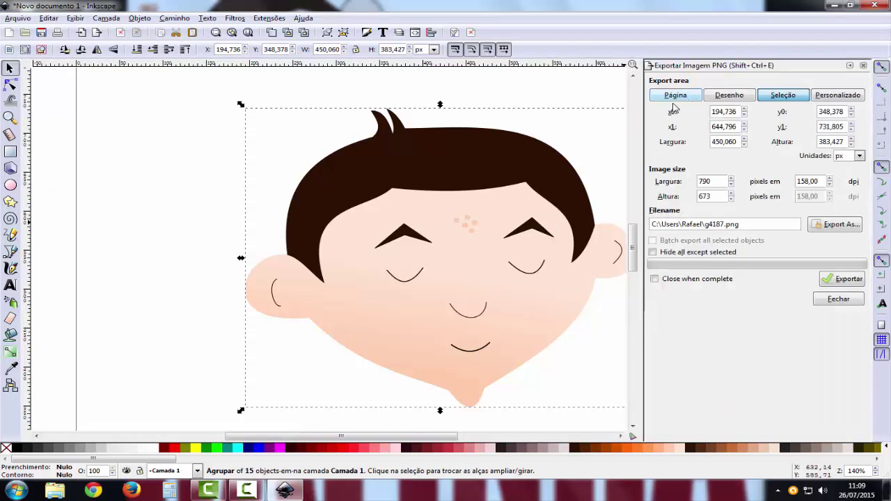
left_click(839, 228)
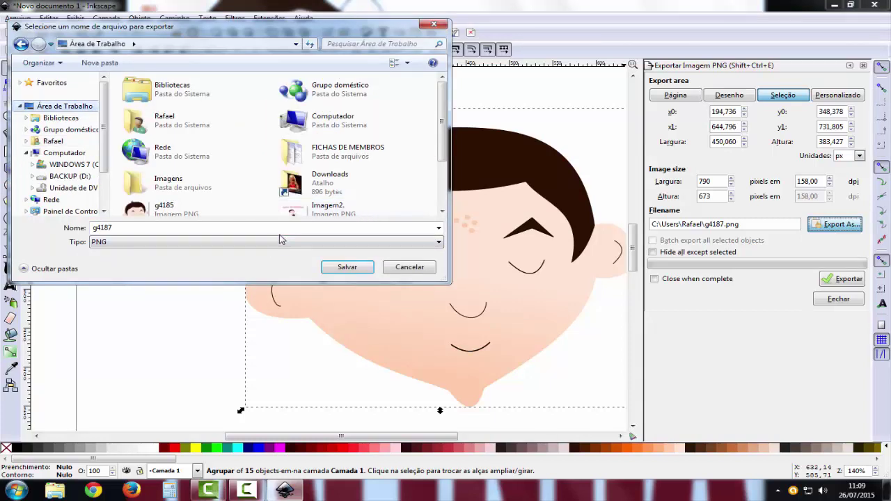
left_click(352, 268)
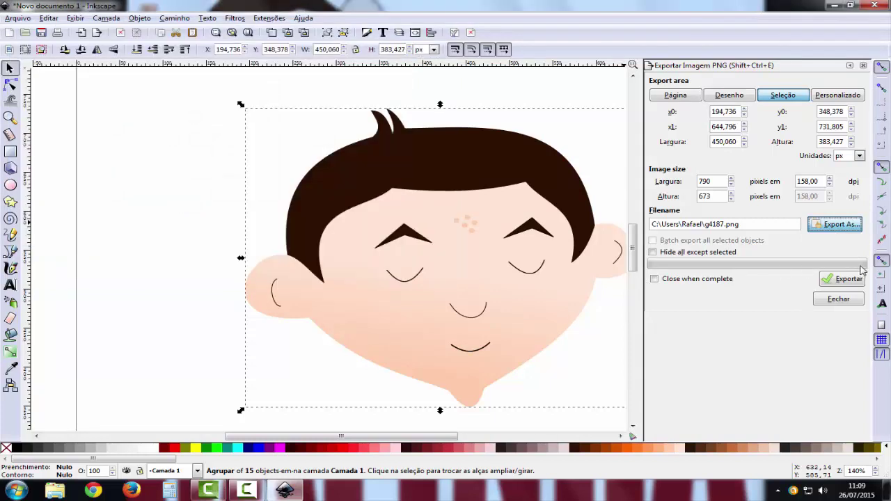
left_click(848, 281)
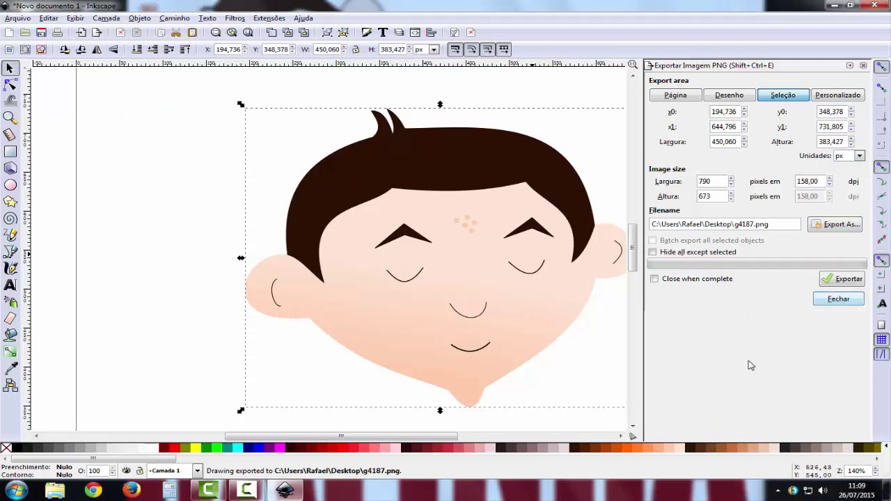
left_click(839, 301)
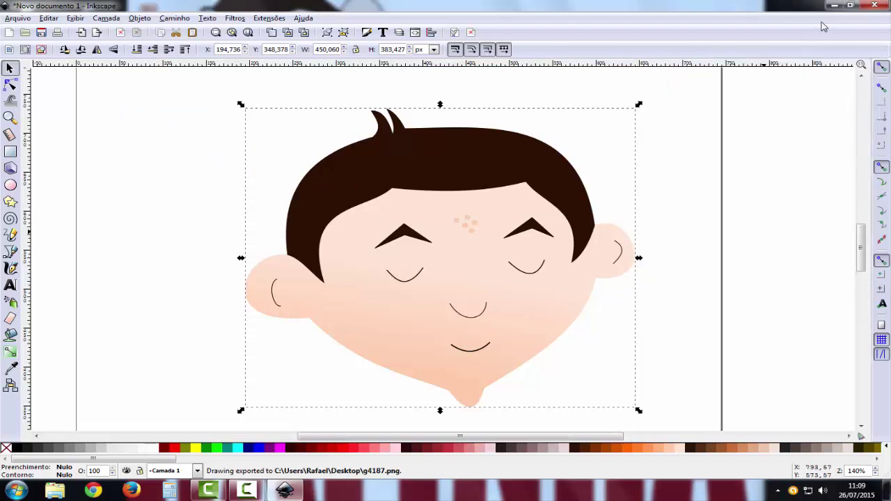
left_click(834, 7)
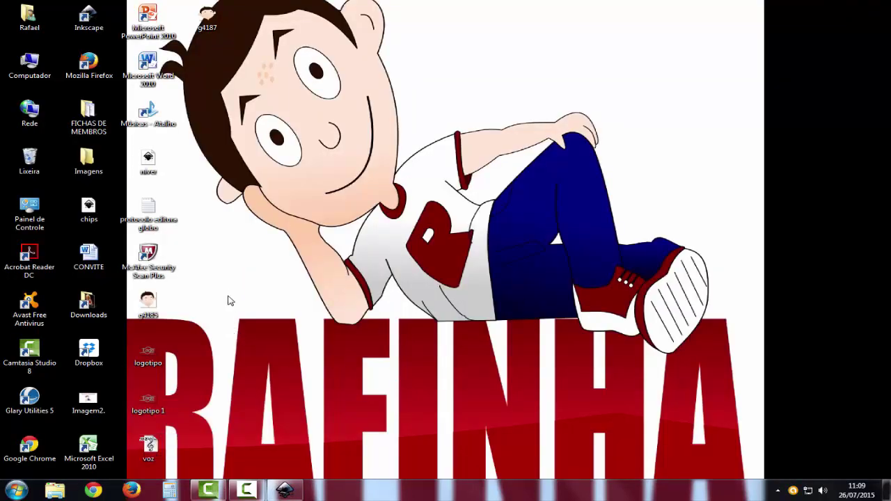
Open g4187 from the desktop in Picture Manager, maximise it, close it, and return to Inkscape.
left_click(213, 15)
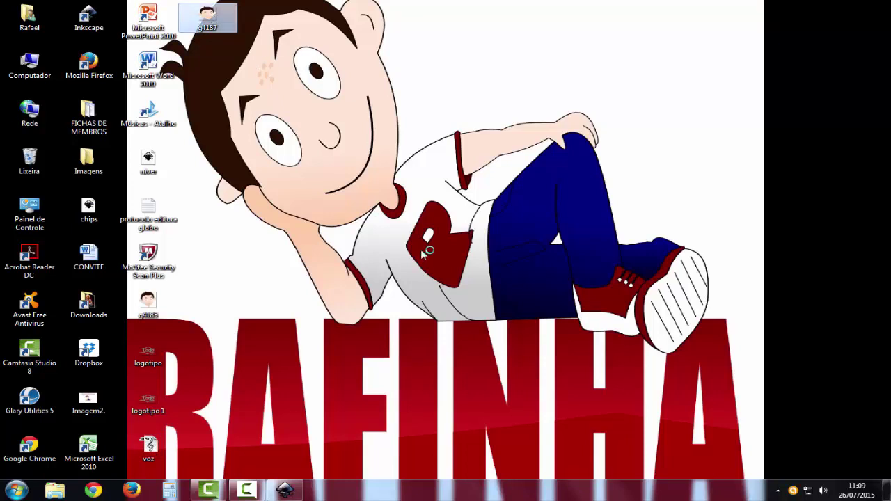
left_click(355, 323)
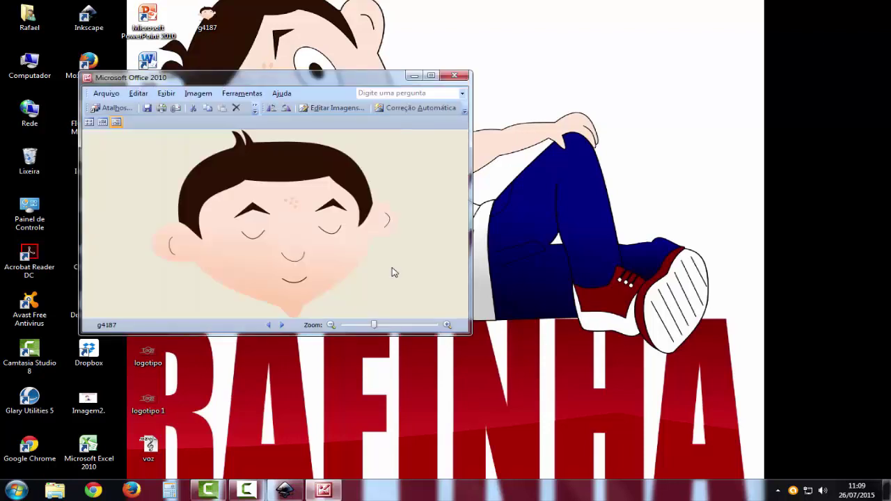
left_click(431, 75)
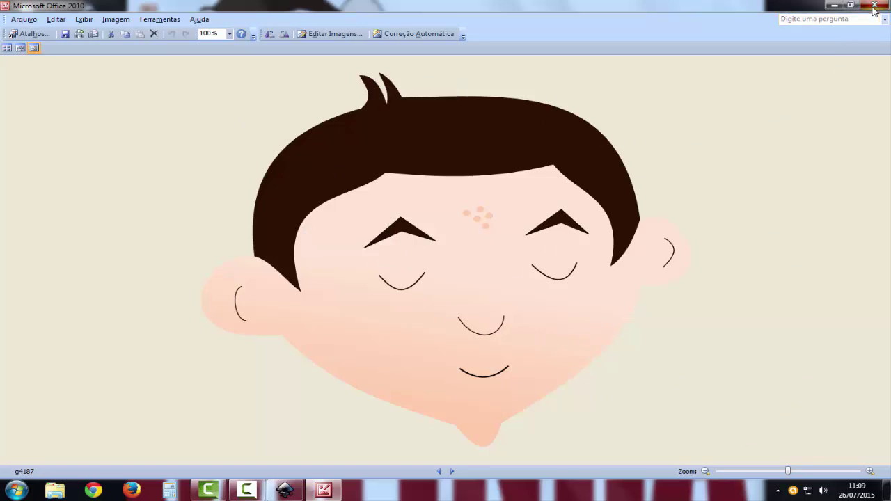
left_click(874, 6)
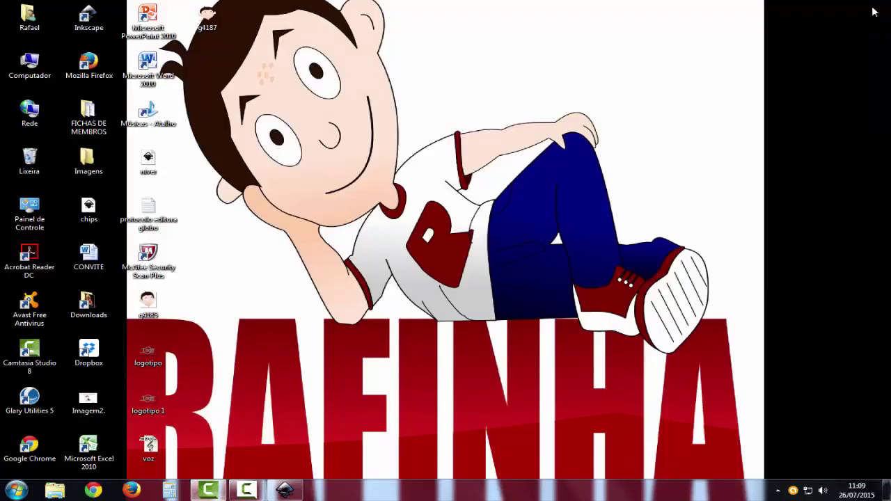
left_click(298, 491)
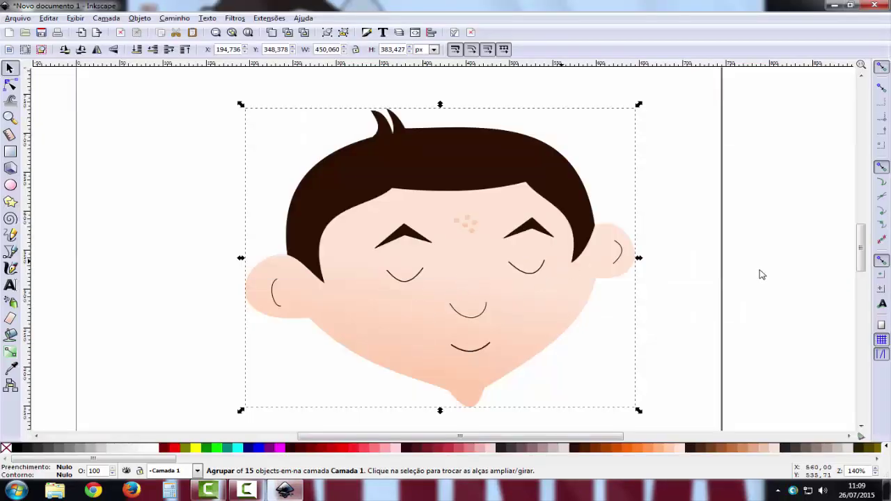
left_click(760, 277)
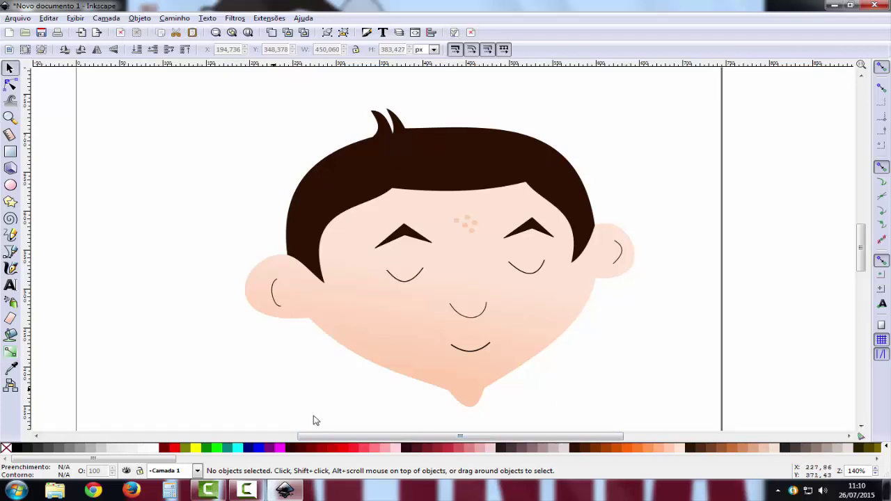
left_click_drag(327, 439, 277, 441)
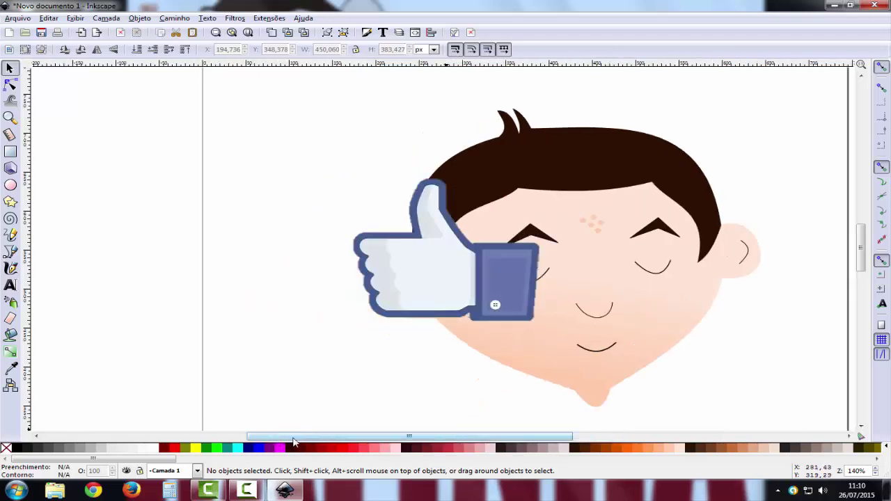
scroll(293, 439, "right", 3)
scroll(301, 440, "right", 1)
scroll(301, 440, "right", 1)
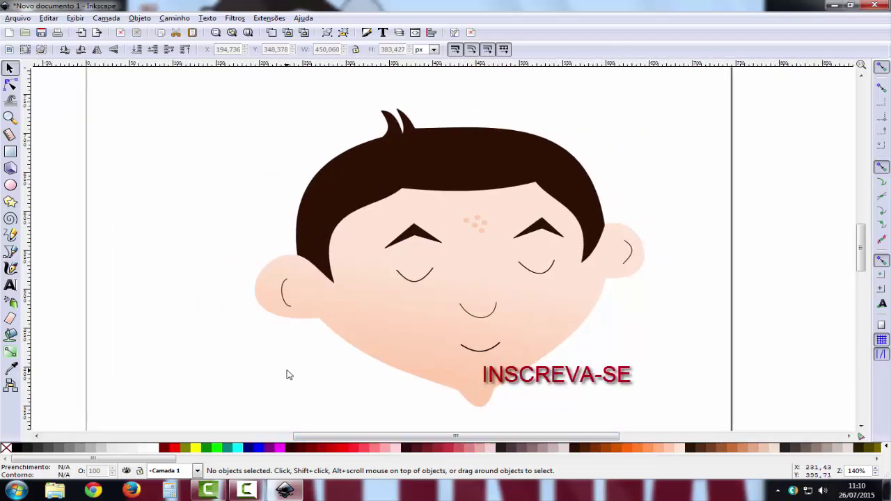